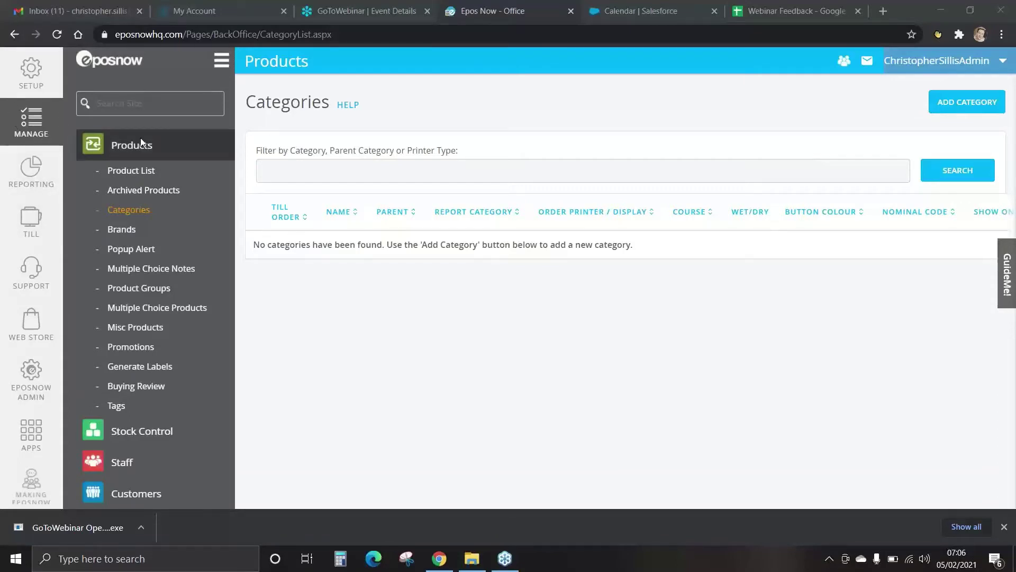
# Add a category named MASTER PRODUCTS with Show on Till unticked.
pyautogui.click(152, 214)
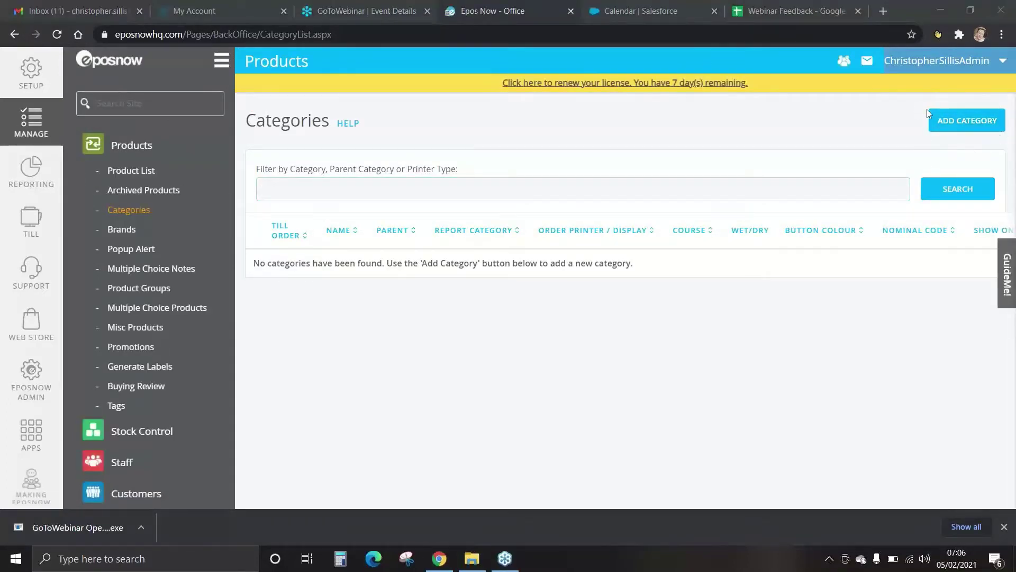
pyautogui.click(951, 123)
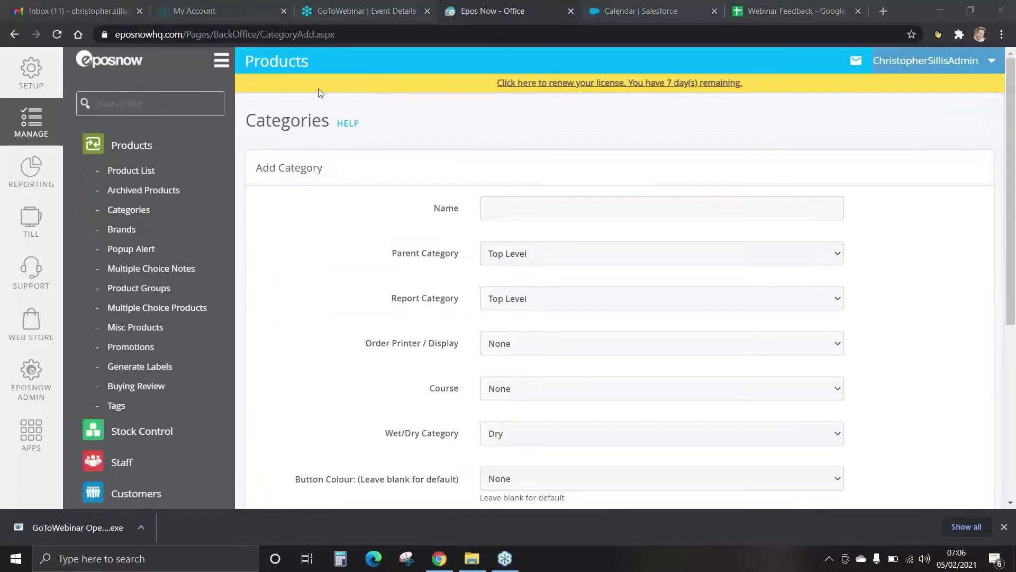
pyautogui.click(512, 208)
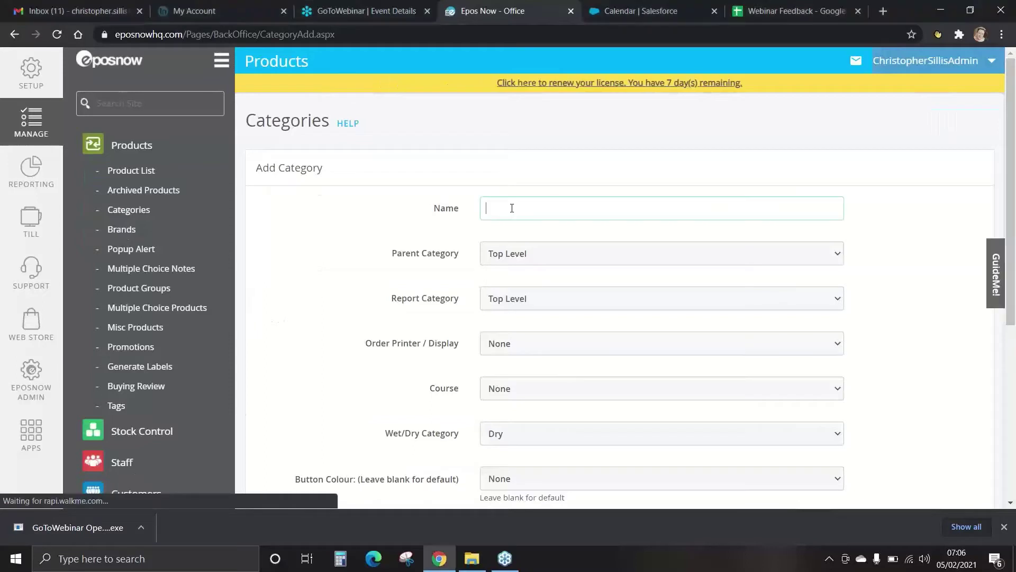
pyautogui.write('MASTER PR')
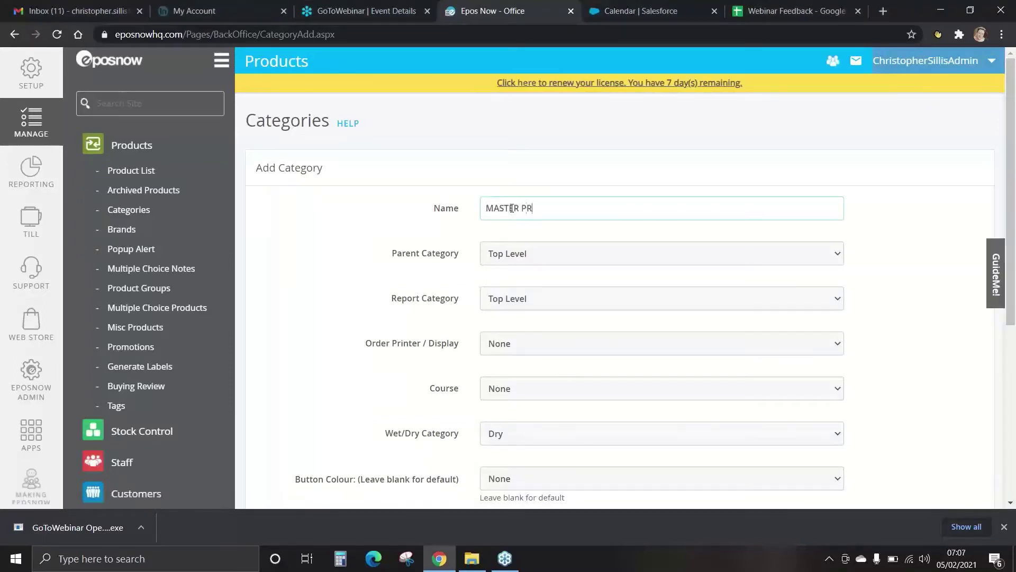
pyautogui.write('ODUCTS')
pyautogui.scroll(-2, 438, 234)
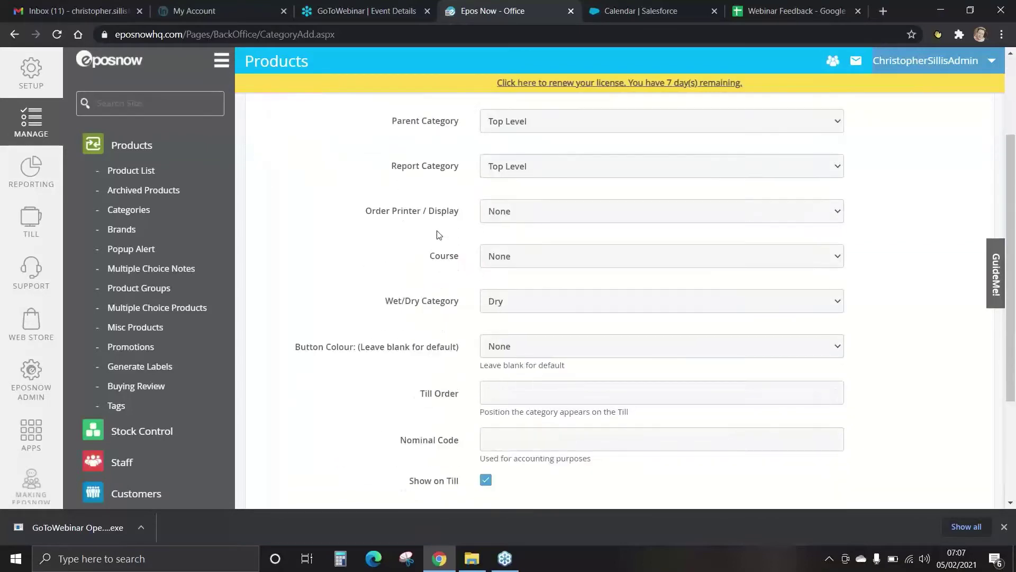
pyautogui.scroll(-1, 450, 359)
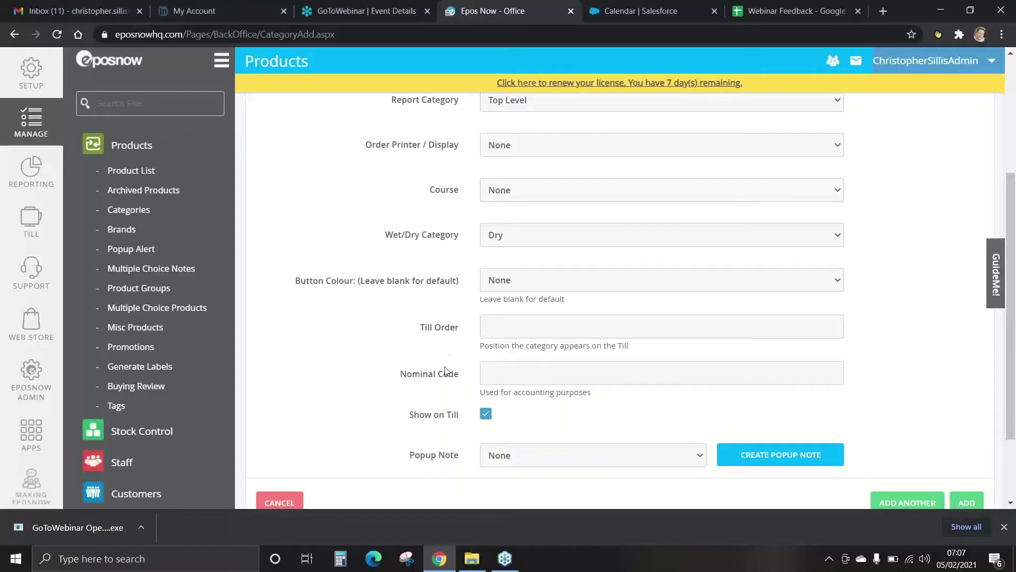
pyautogui.scroll(-2, 450, 365)
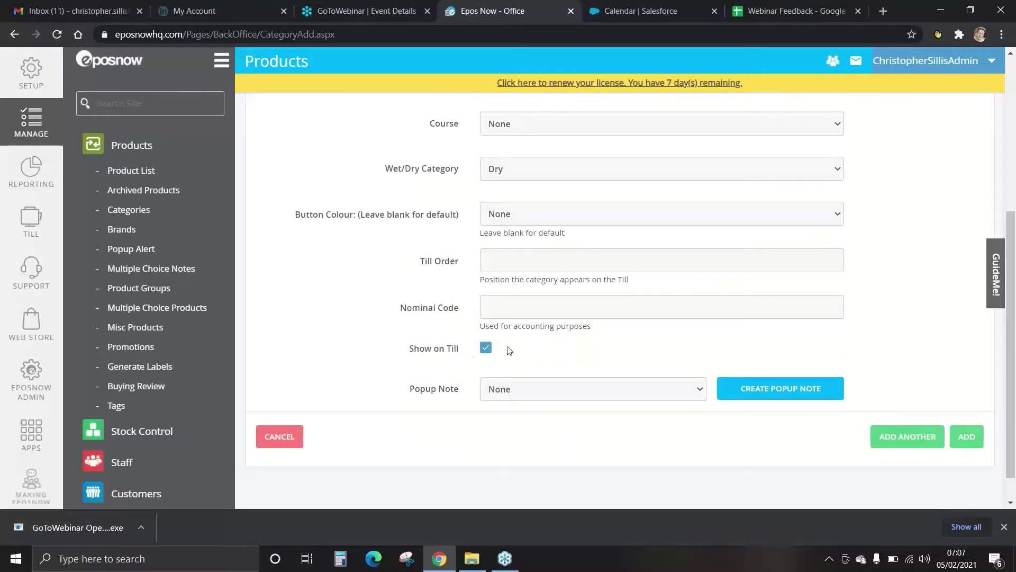
pyautogui.click(486, 349)
pyautogui.click(966, 437)
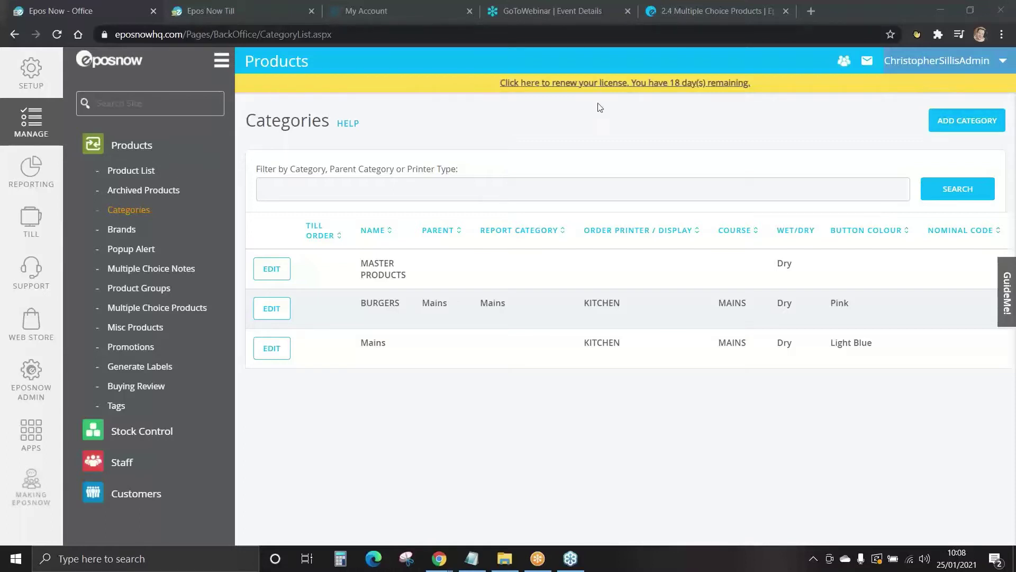
# Start a new product named Chicken Burger, with the same text as its description.
pyautogui.click(130, 172)
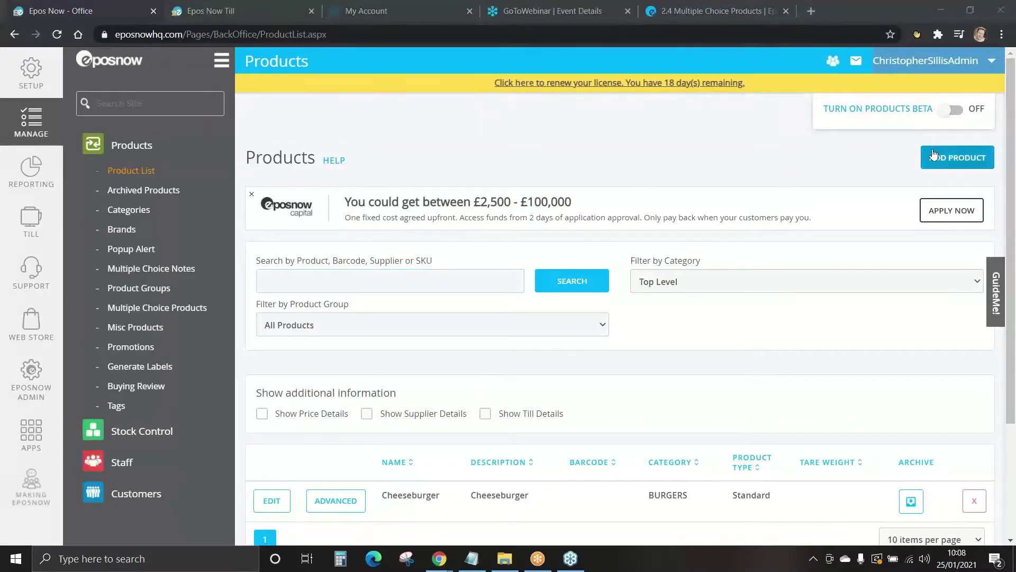
pyautogui.click(960, 164)
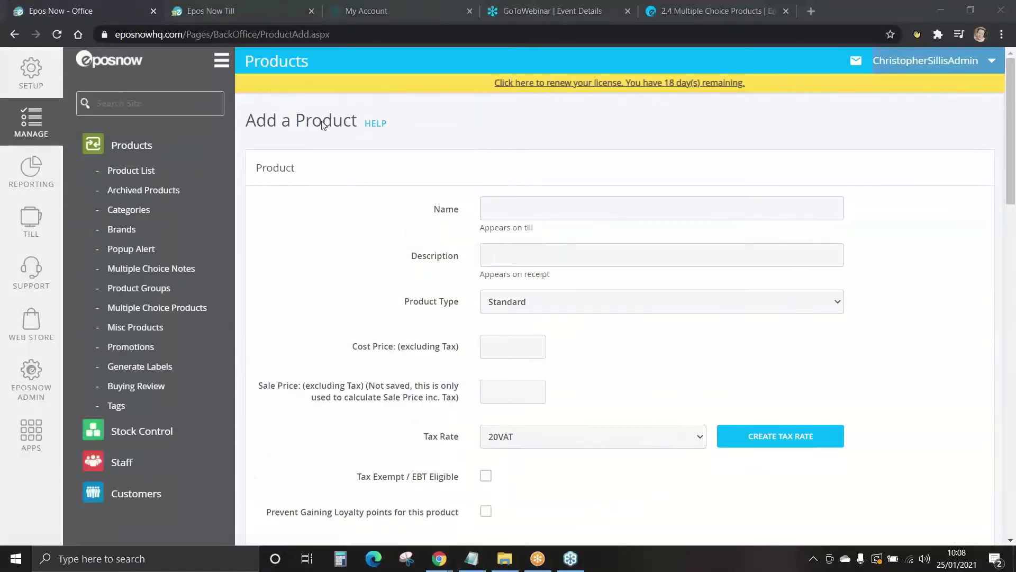
pyautogui.click(529, 214)
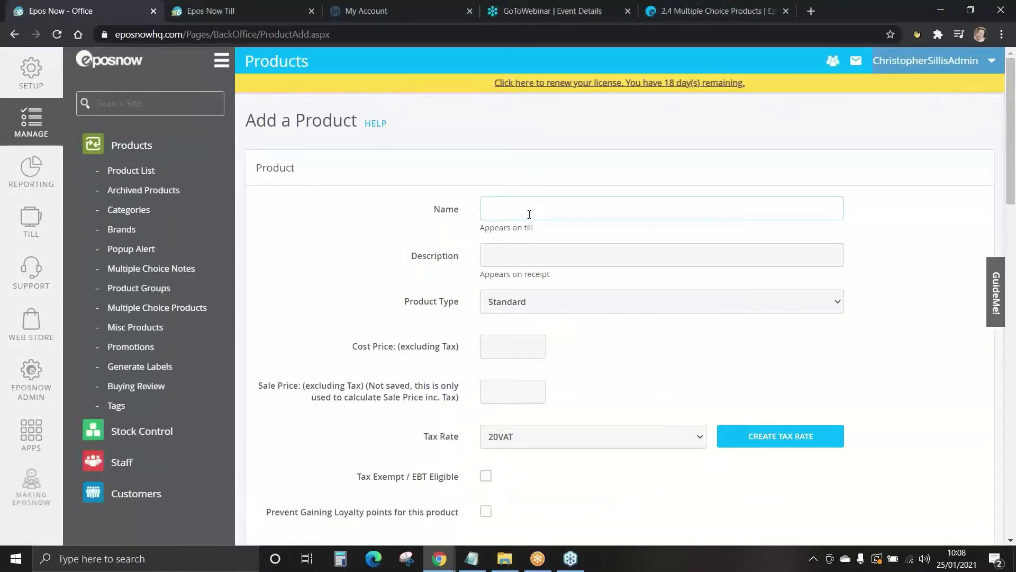
pyautogui.write('CChicken Burger')
pyautogui.click(500, 250)
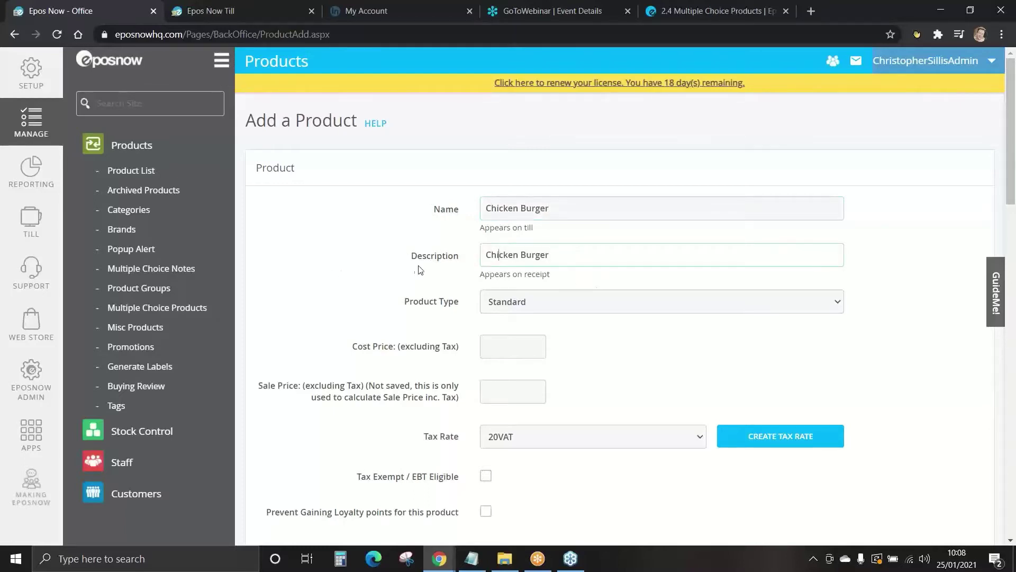
# Set the Chicken Burger's sale price including tax to 7.99.
pyautogui.scroll(-2, 392, 268)
pyautogui.scroll(-1, 377, 242)
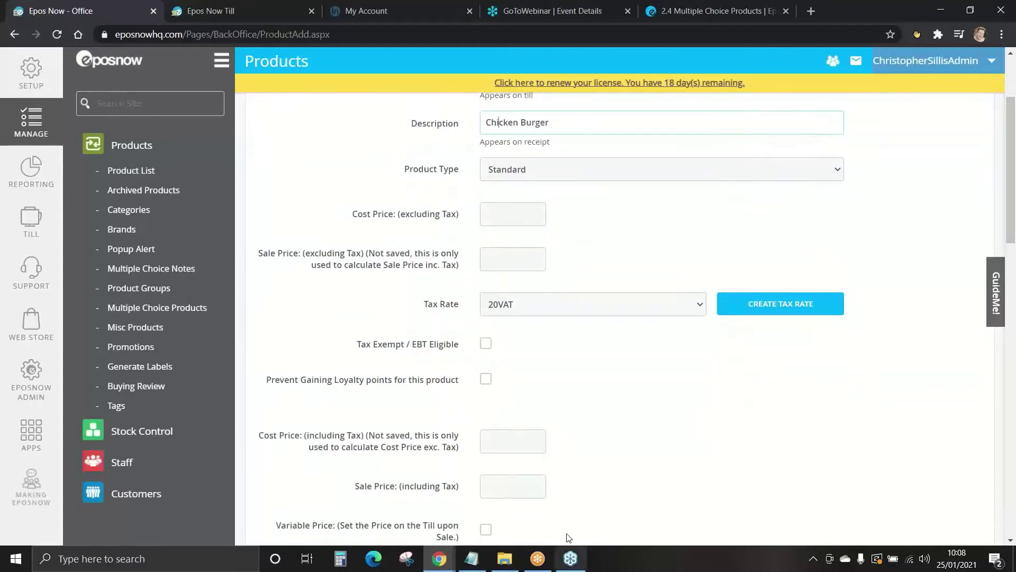
pyautogui.moveTo(355, 486); pyautogui.dragTo(460, 490)
pyautogui.click(497, 485)
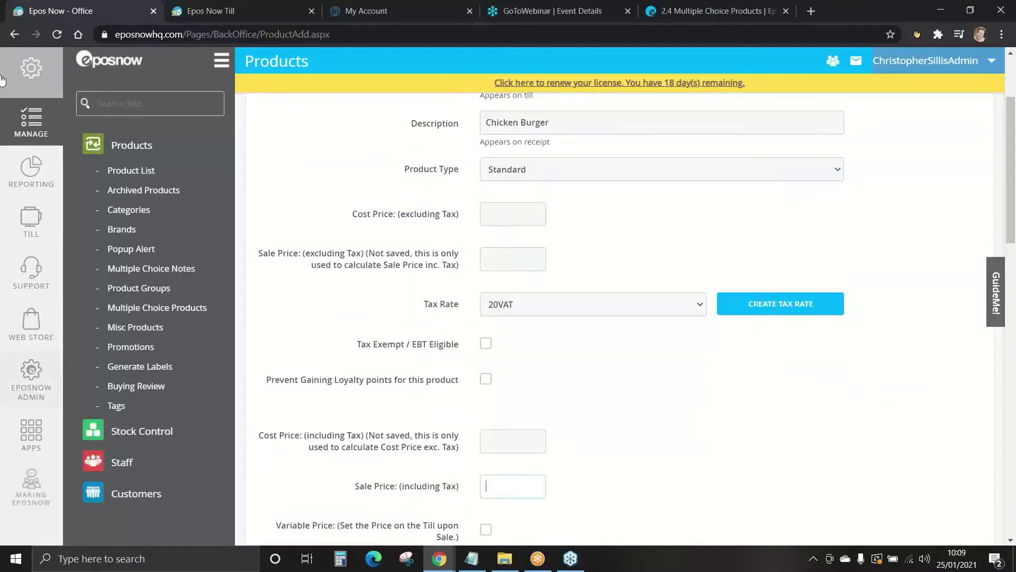
pyautogui.write('7.99')
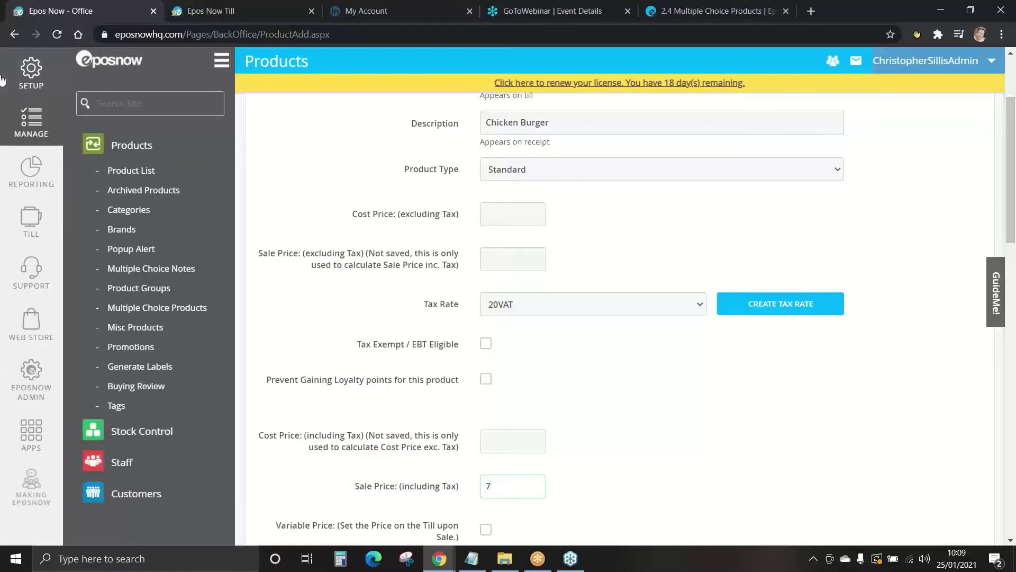
pyautogui.click(567, 374)
pyautogui.scroll(-3, 567, 374)
pyautogui.scroll(-3, 567, 374)
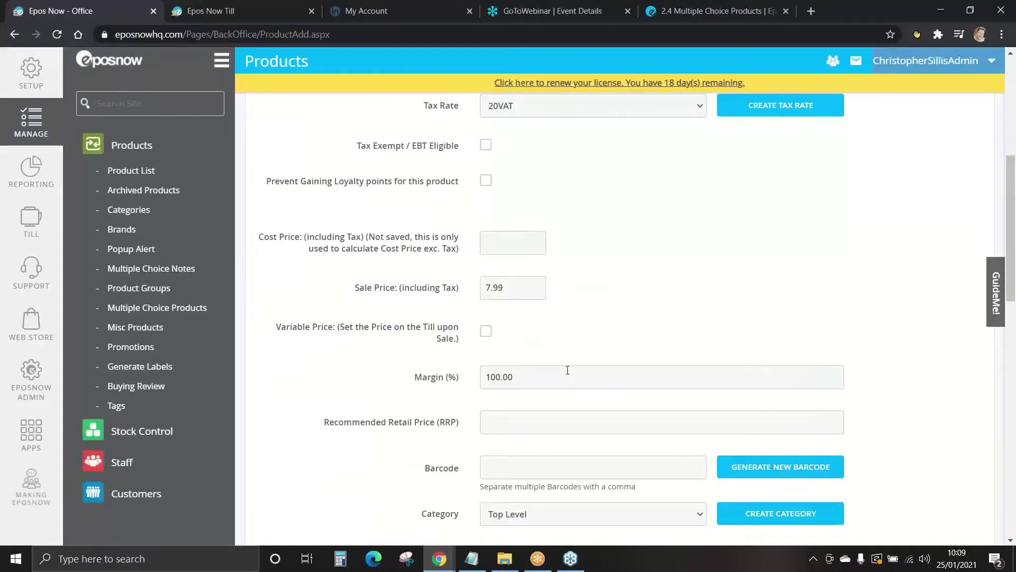
pyautogui.click(518, 451)
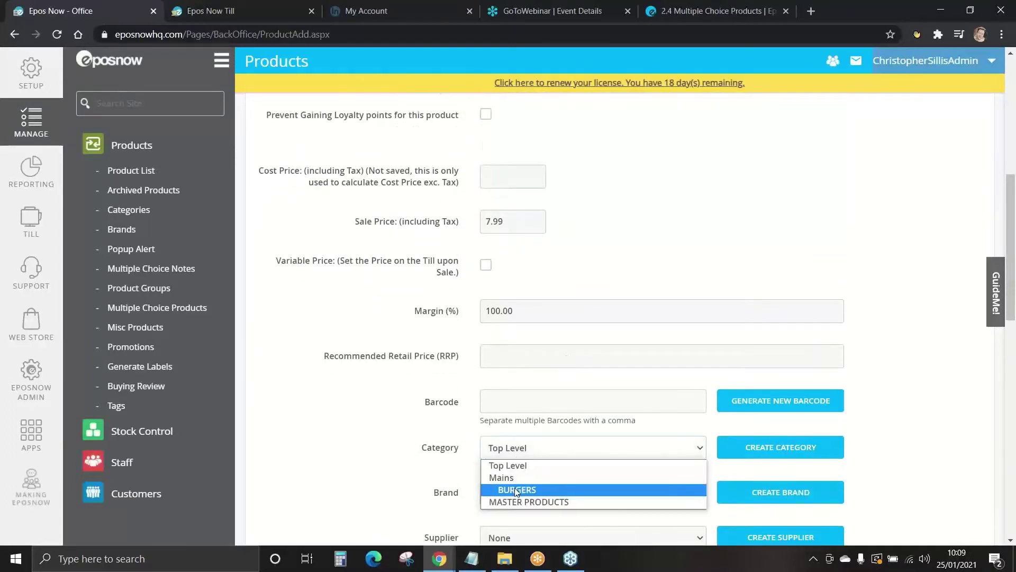
# Put the Chicken Burger in the BURGERS category.
pyautogui.click(517, 490)
pyautogui.scroll(-2, 360, 442)
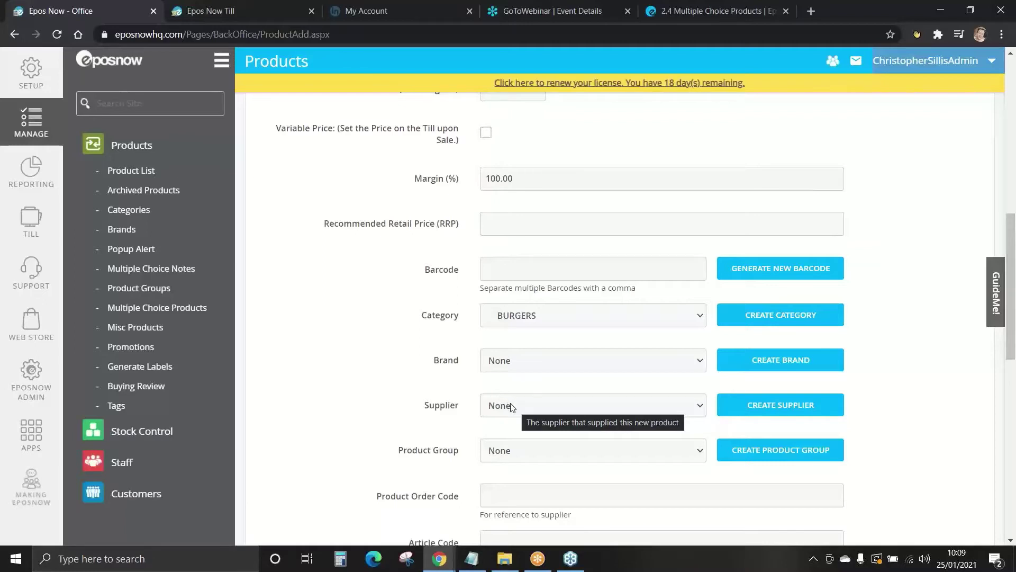
pyautogui.scroll(-2, 354, 409)
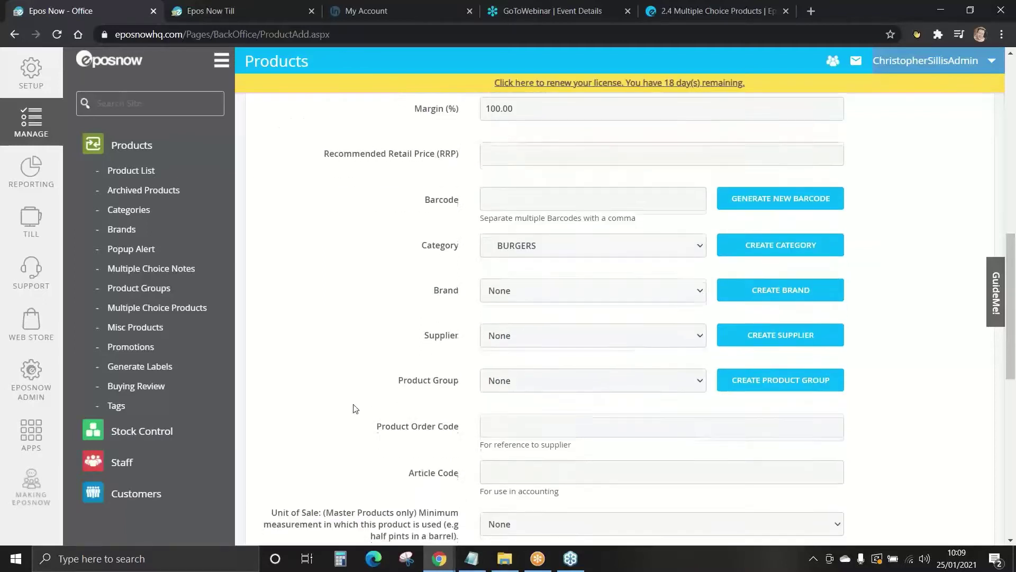
pyautogui.click(513, 415)
pyautogui.scroll(-1, 380, 427)
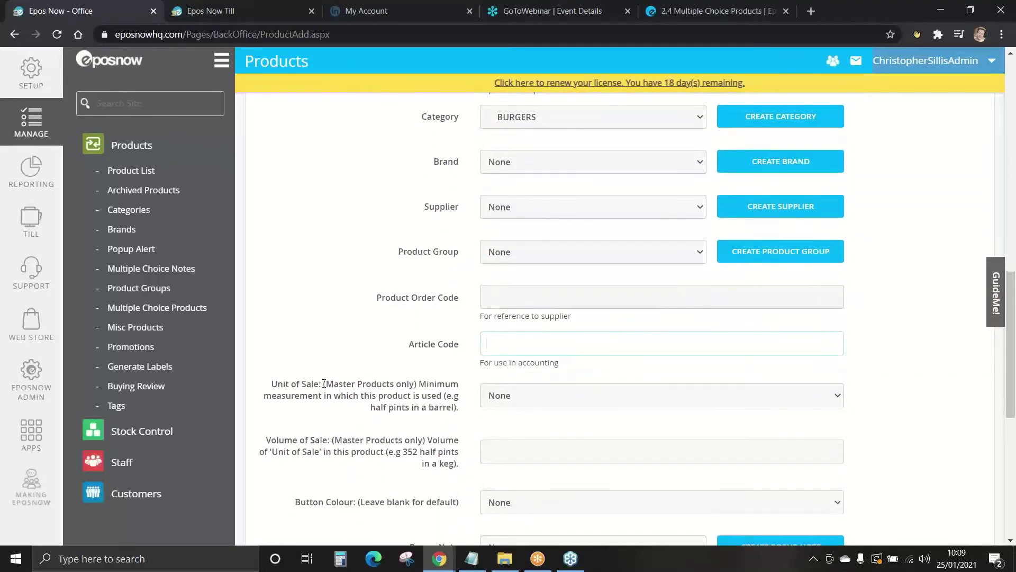
pyautogui.moveTo(324, 383); pyautogui.dragTo(418, 385)
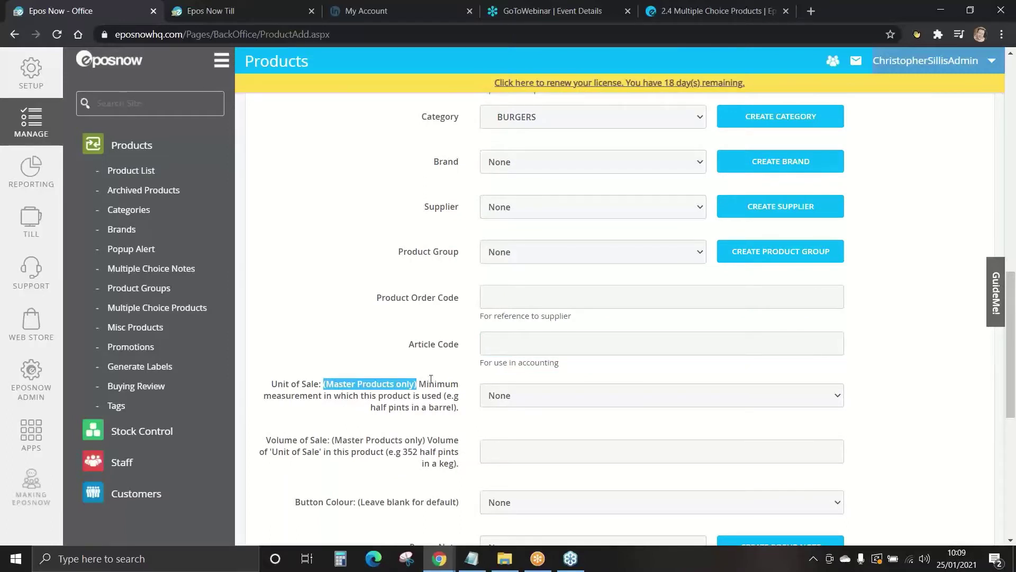
pyautogui.click(468, 388)
pyautogui.scroll(-1, 528, 473)
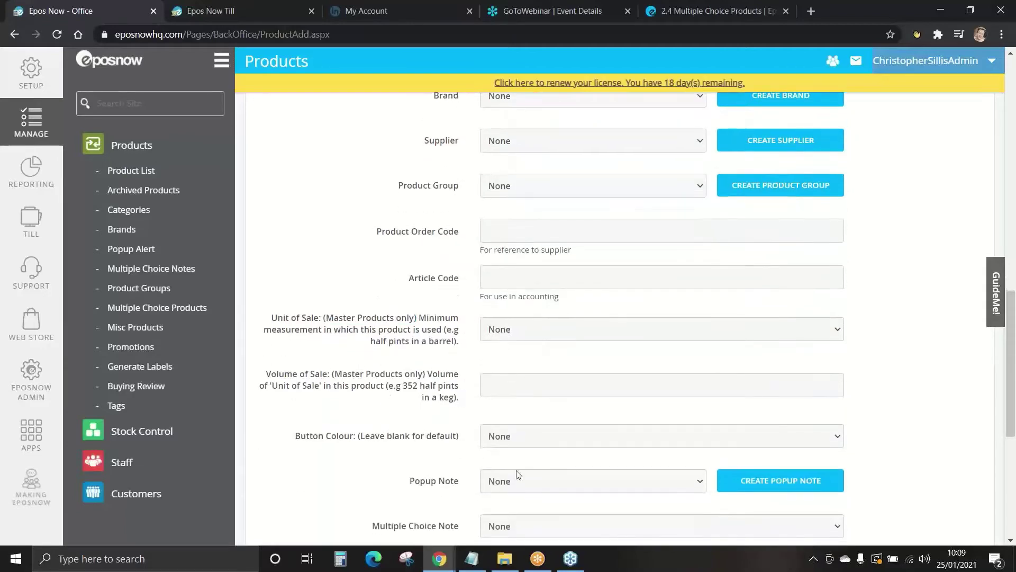
# Set the till button colour to Red and save the Chicken Burger as a new product.
pyautogui.click(527, 437)
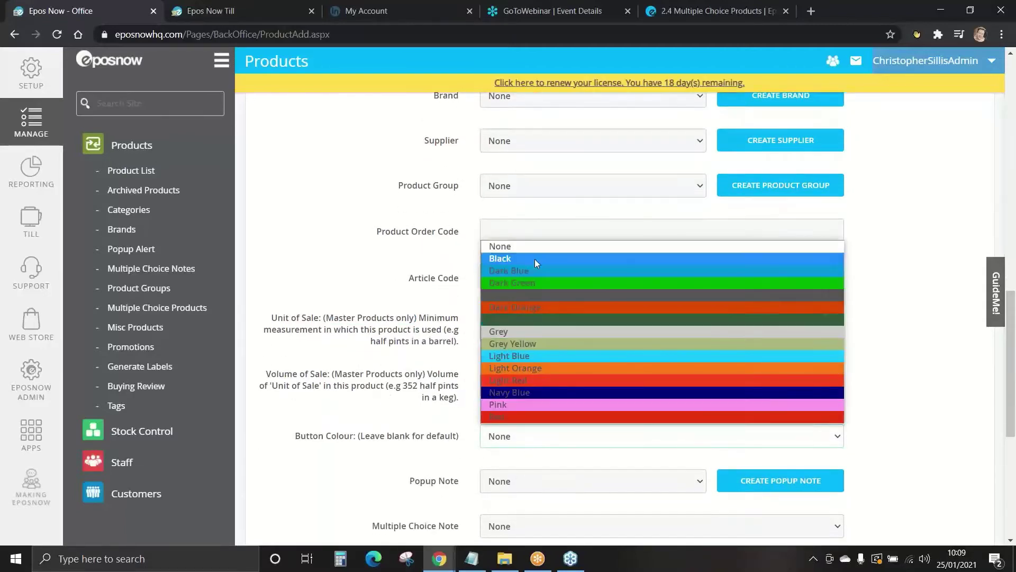
pyautogui.click(522, 416)
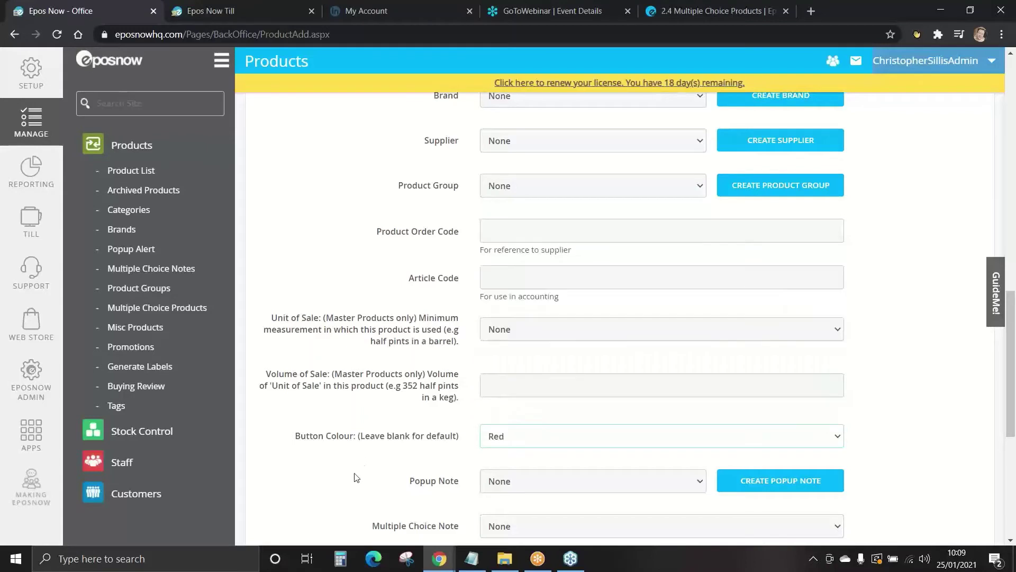
pyautogui.scroll(-3, 356, 477)
pyautogui.scroll(1, 522, 318)
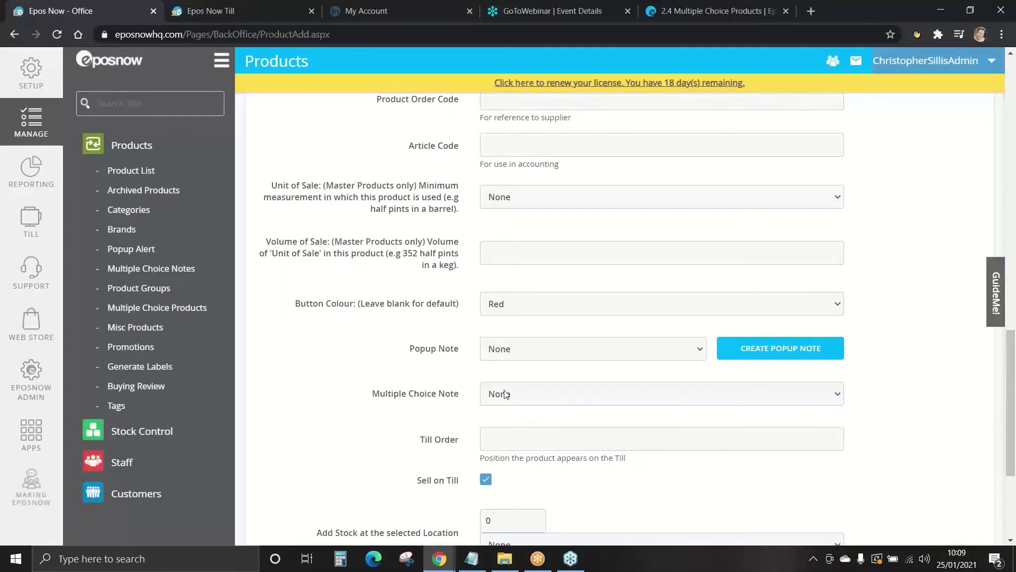
pyautogui.scroll(-1, 501, 394)
pyautogui.click(502, 372)
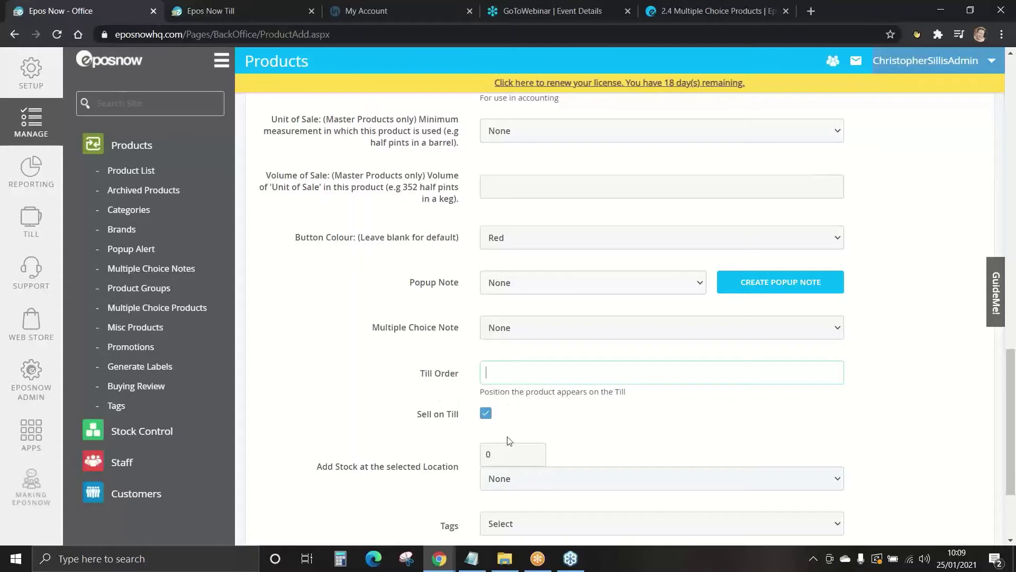
pyautogui.scroll(-2, 764, 368)
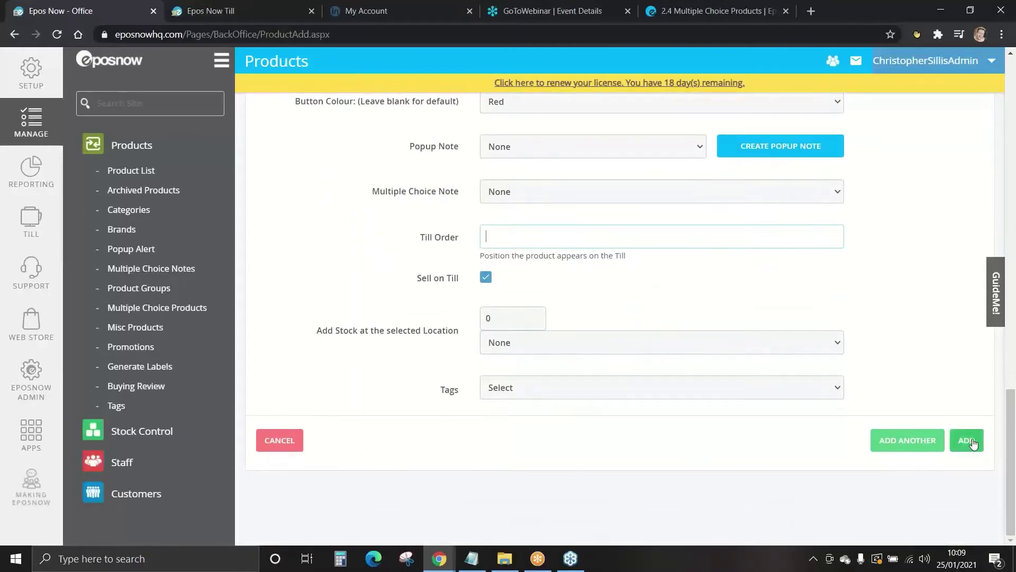
pyautogui.click(966, 446)
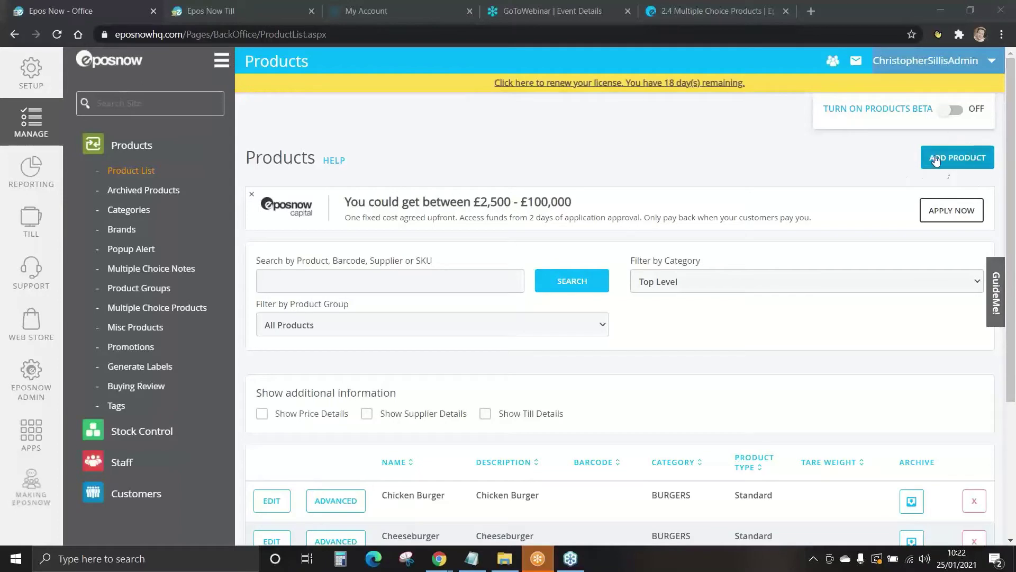
# Open a blank Add a Product form from the Product List.
pyautogui.click(958, 159)
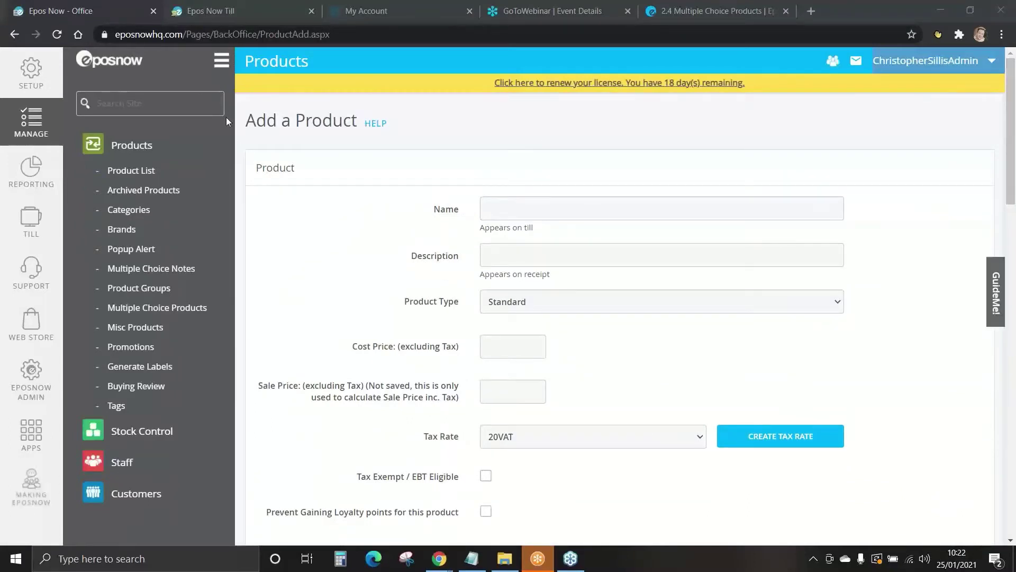
# Enter BURGER BUNS (12) - MP as the new product's name.
pyautogui.click(508, 206)
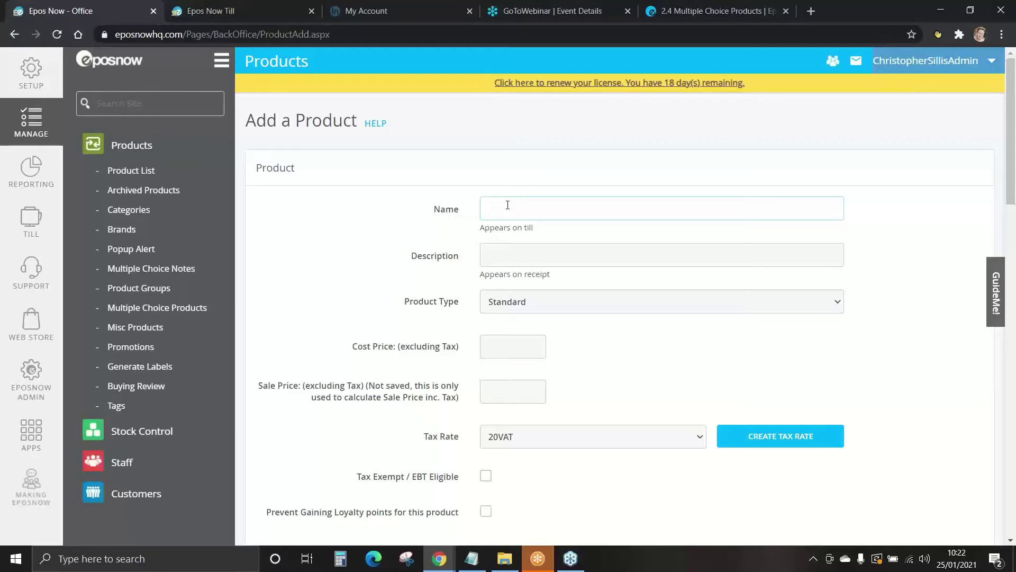
pyautogui.write('BURGER BUNS (12) - MP')
# Confirm the name so the description auto-fills, and point out the excluding- and including-tax price fields.
pyautogui.click(381, 231)
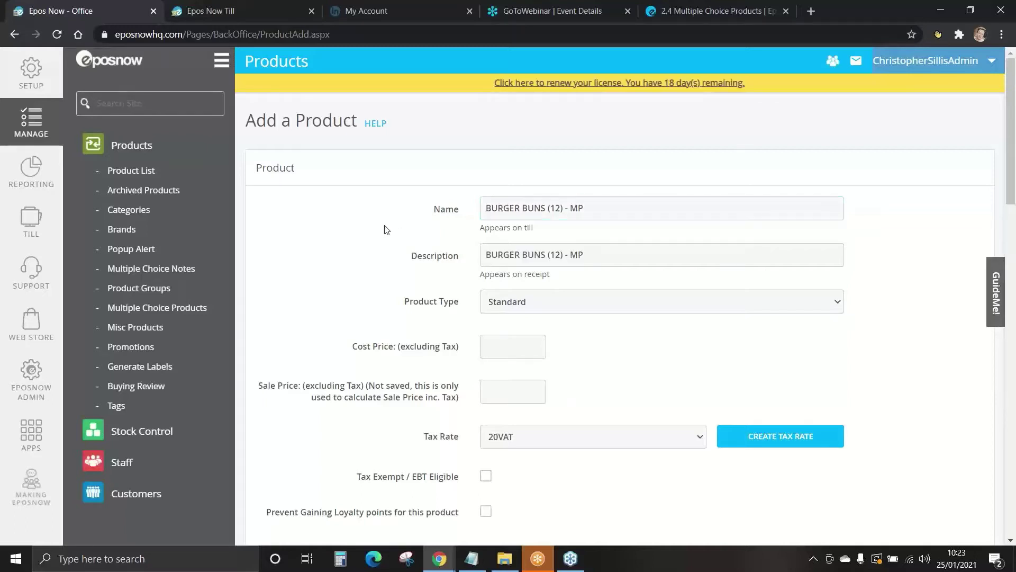
pyautogui.scroll(-1, 384, 230)
pyautogui.scroll(-1, 387, 229)
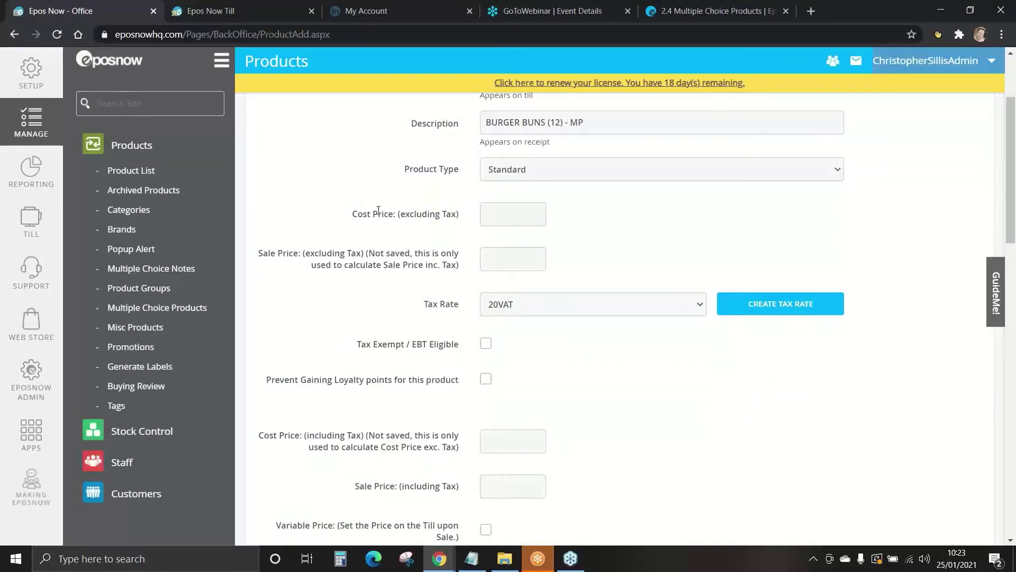
pyautogui.moveTo(352, 214); pyautogui.dragTo(474, 275)
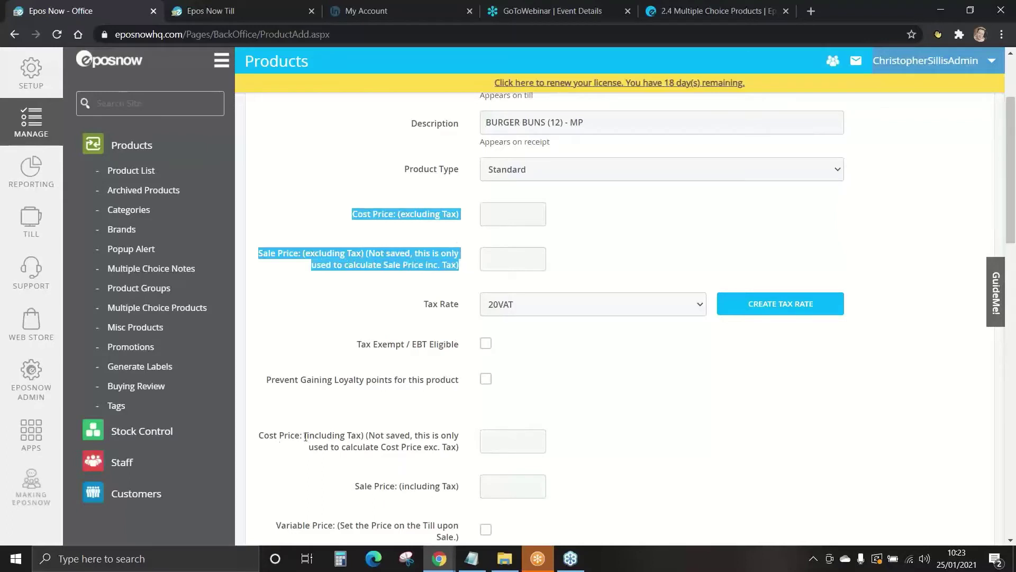
pyautogui.click(463, 489)
pyautogui.moveTo(461, 490)
pyautogui.mouseDown()
pyautogui.moveTo(363, 443)
pyautogui.moveTo(263, 421)
pyautogui.moveTo(402, 446)
pyautogui.moveTo(463, 484)
pyautogui.mouseUp()
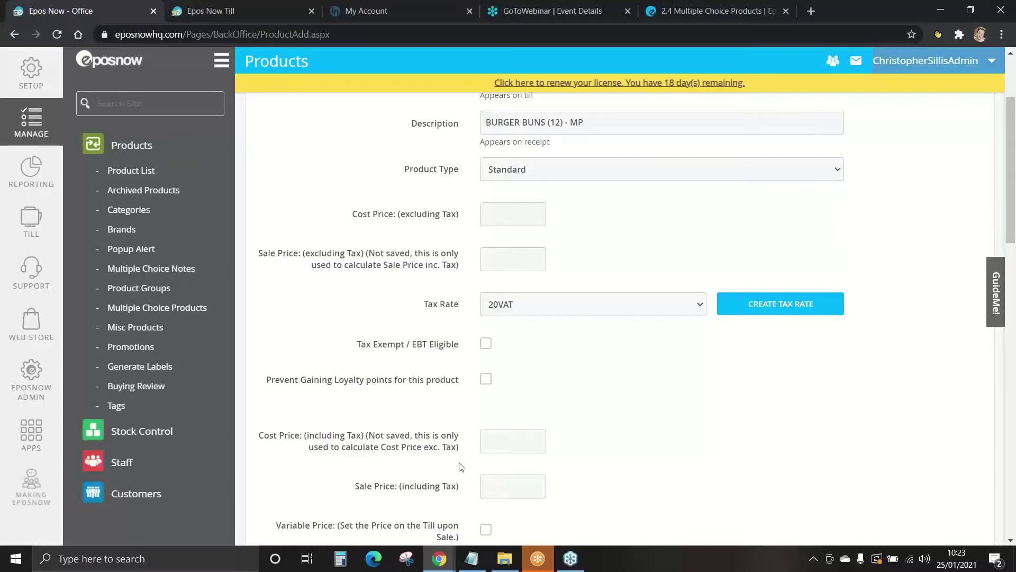
# Enter 10 as both cost and sale price excluding tax, giving 12.00 including 20% VAT.
pyautogui.click(501, 215)
pyautogui.click(500, 214)
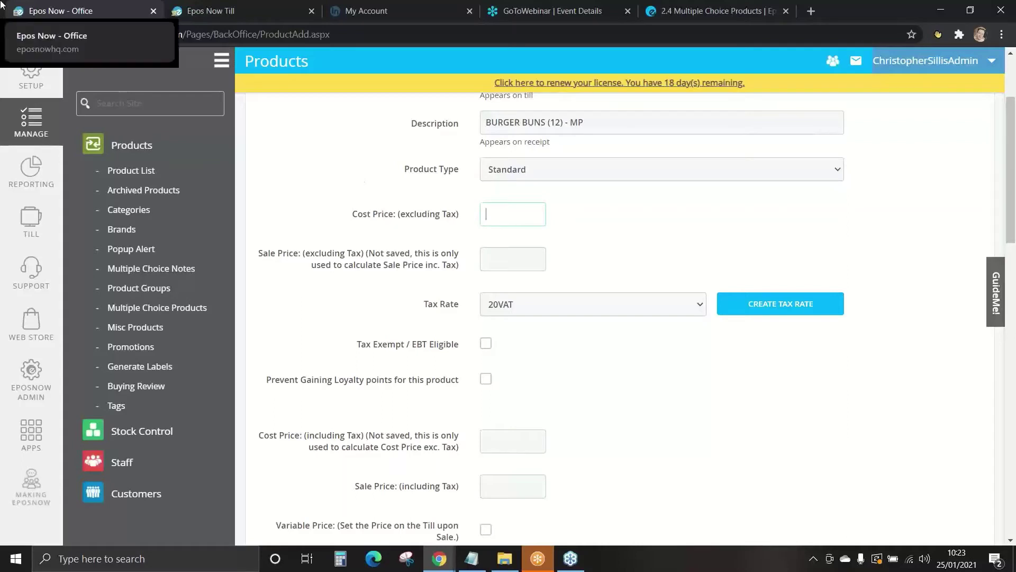
pyautogui.write('10')
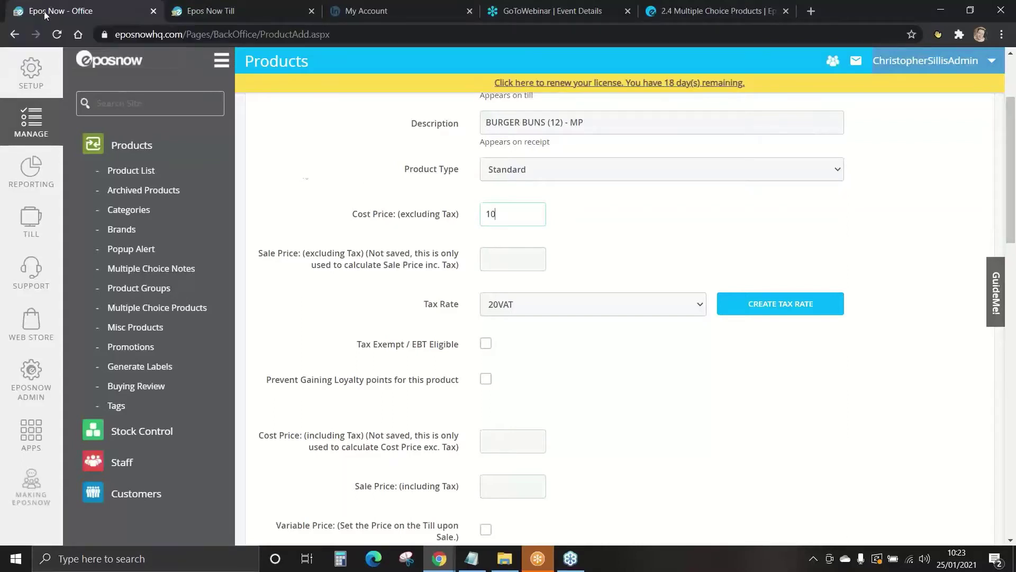
pyautogui.click(512, 266)
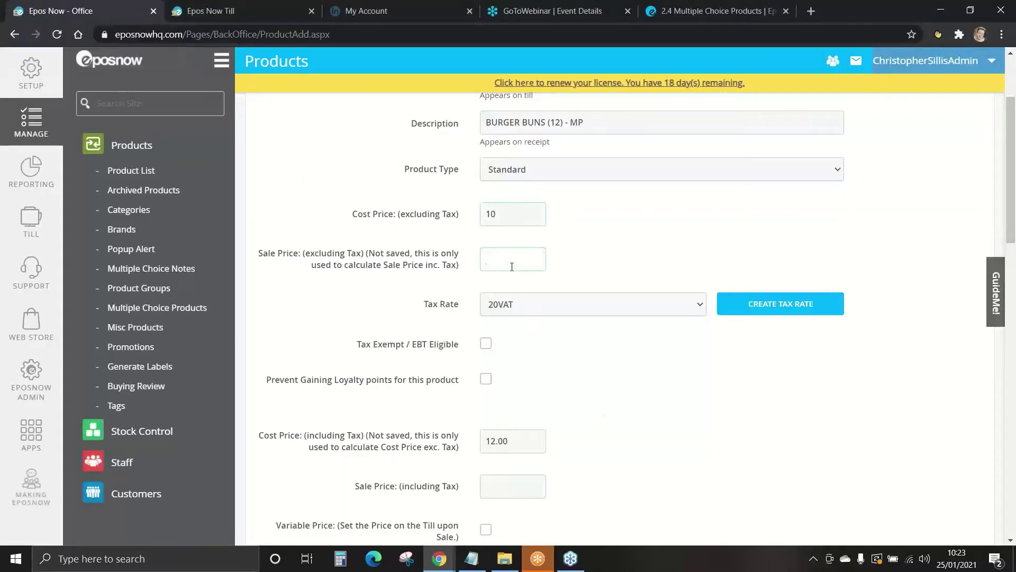
pyautogui.write('10')
pyautogui.click(633, 412)
pyautogui.scroll(-1, 606, 396)
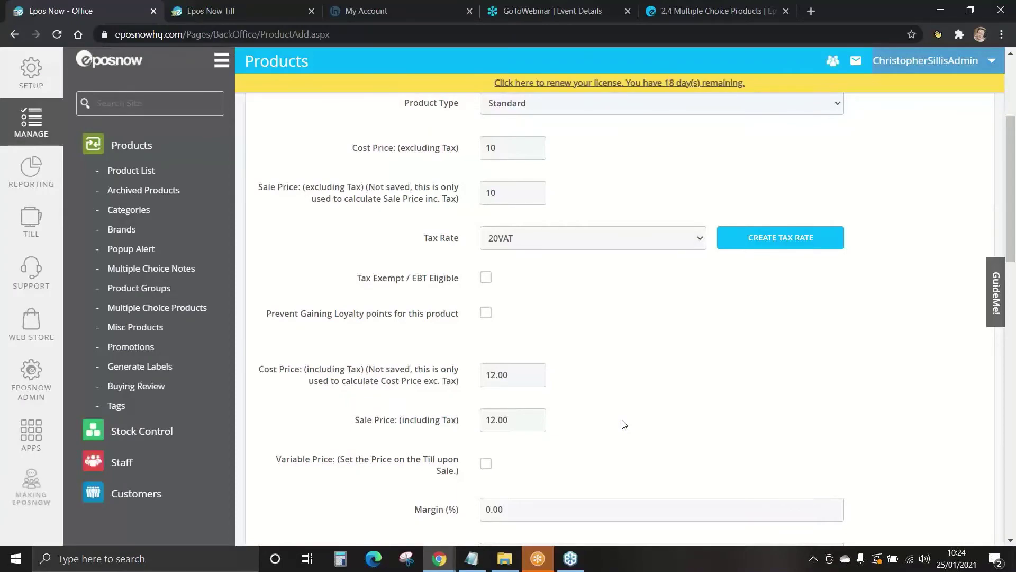
pyautogui.scroll(-3, 624, 424)
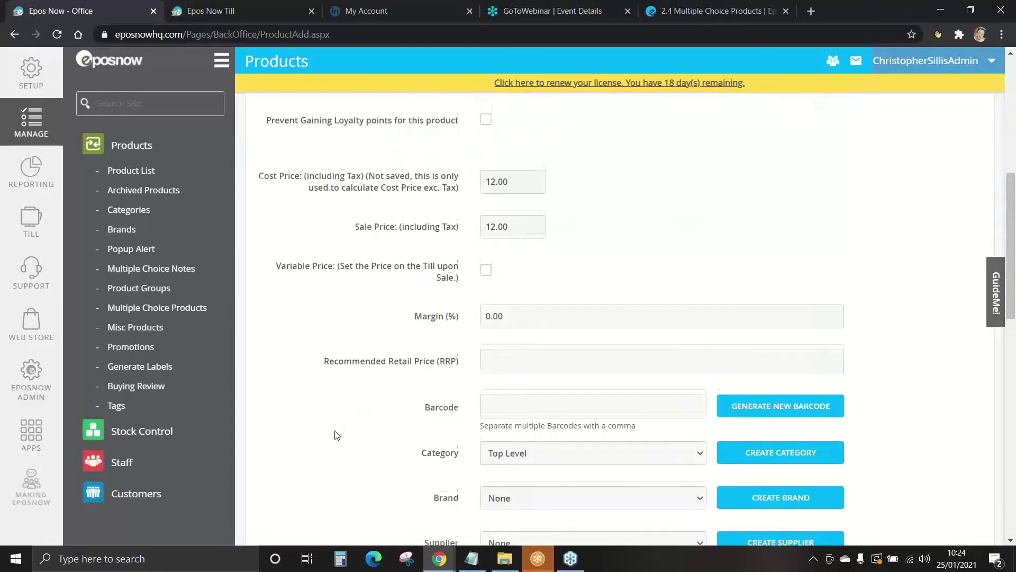
# Choose MASTER PRODUCTS as the category for BURGER BUNS (12) - MP.
pyautogui.click(505, 400)
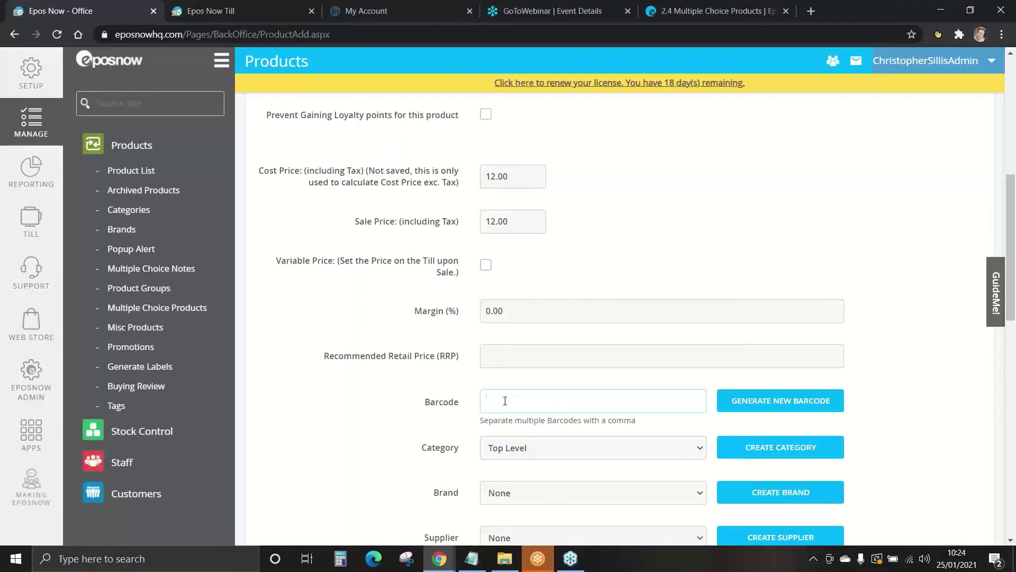
pyautogui.scroll(-1, 437, 403)
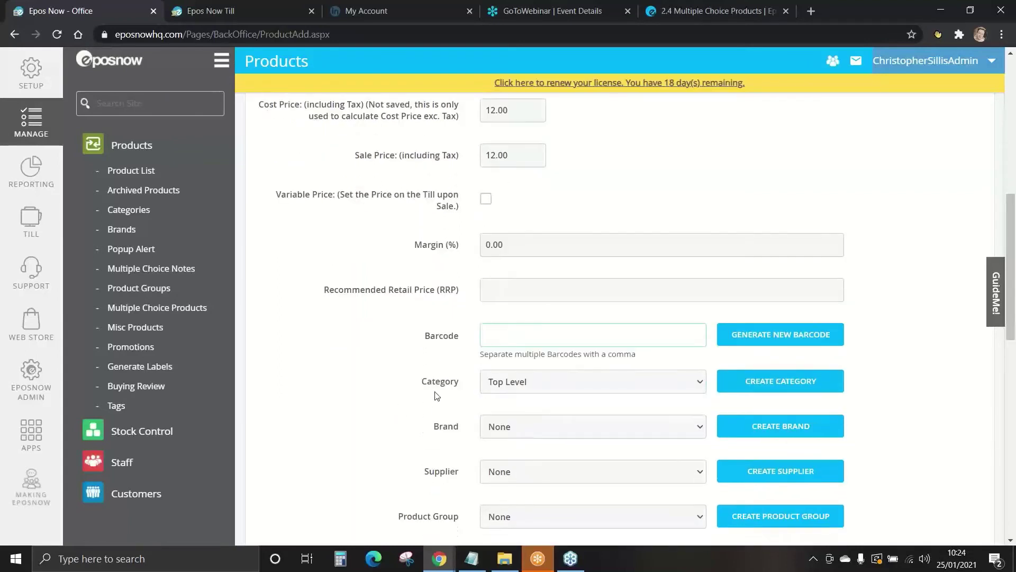
pyautogui.click(507, 384)
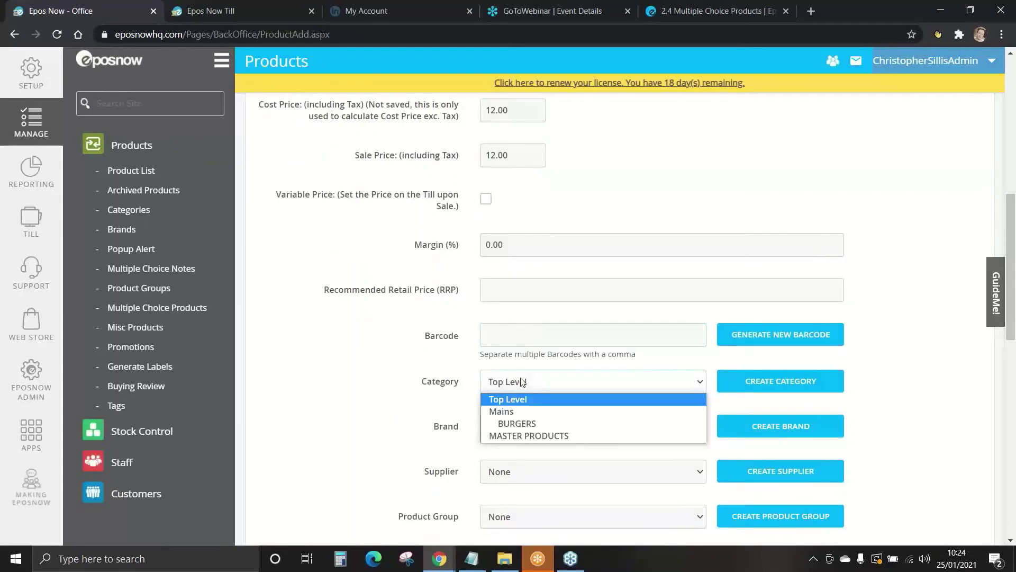
pyautogui.click(506, 436)
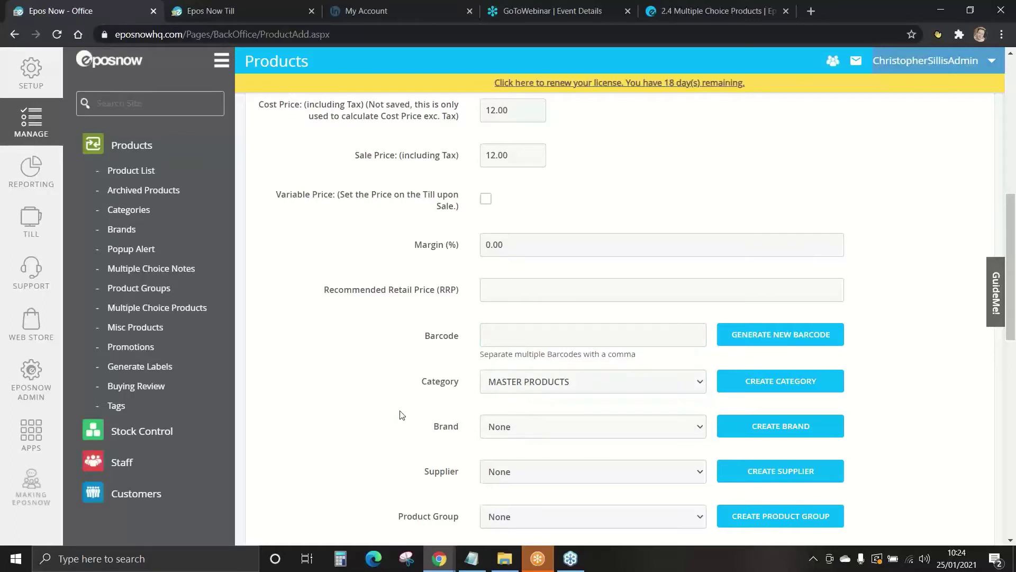
pyautogui.scroll(-1, 403, 415)
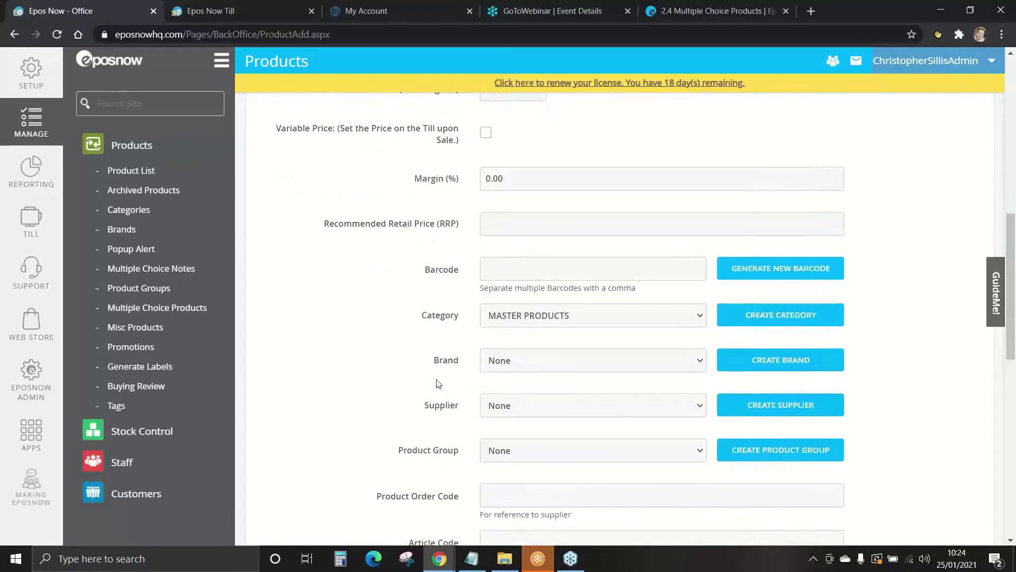
pyautogui.scroll(-1, 414, 394)
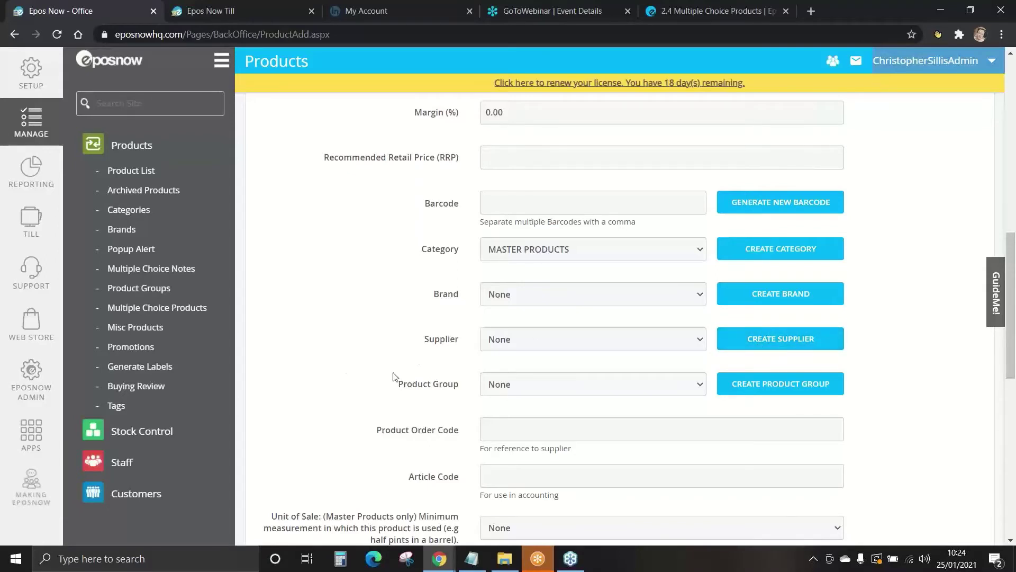
pyautogui.scroll(-2, 395, 376)
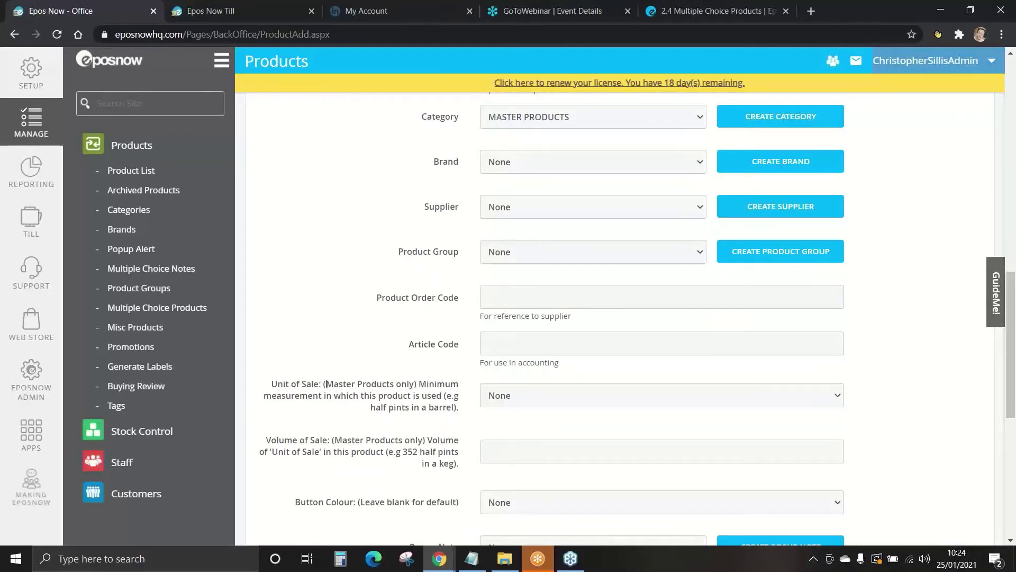
# Choose Each as the unit of sale for BURGER BUNS (12) - MP.
pyautogui.moveTo(327, 383); pyautogui.dragTo(418, 384)
pyautogui.click(467, 406)
pyautogui.scroll(-1, 467, 407)
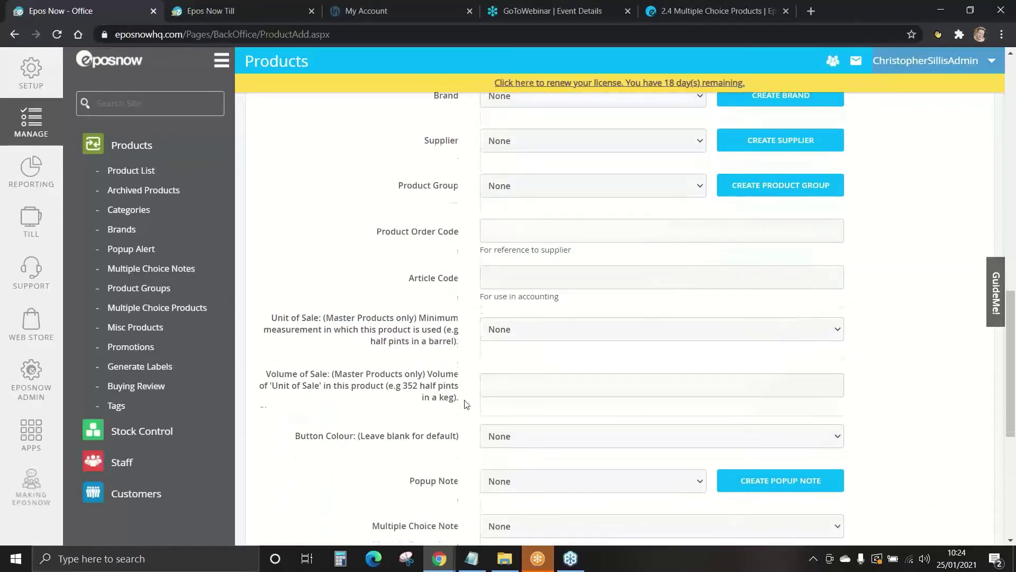
pyautogui.click(507, 331)
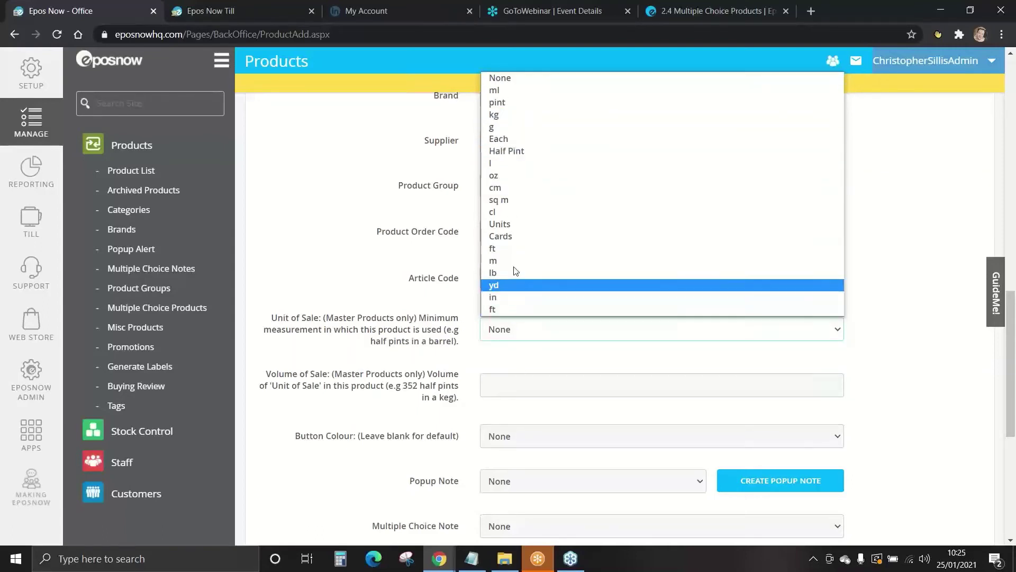
pyautogui.click(509, 141)
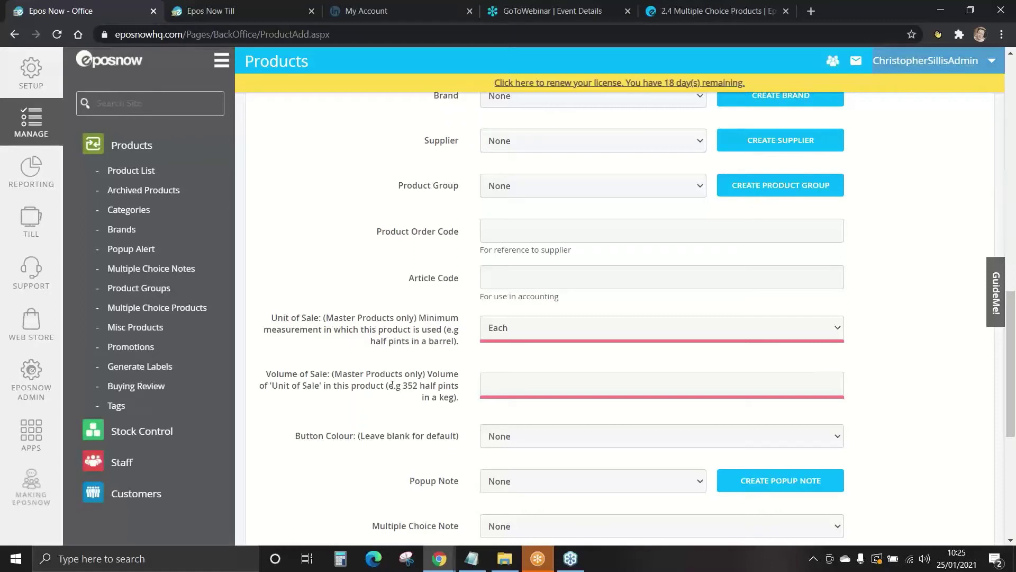
pyautogui.moveTo(388, 386); pyautogui.dragTo(455, 401)
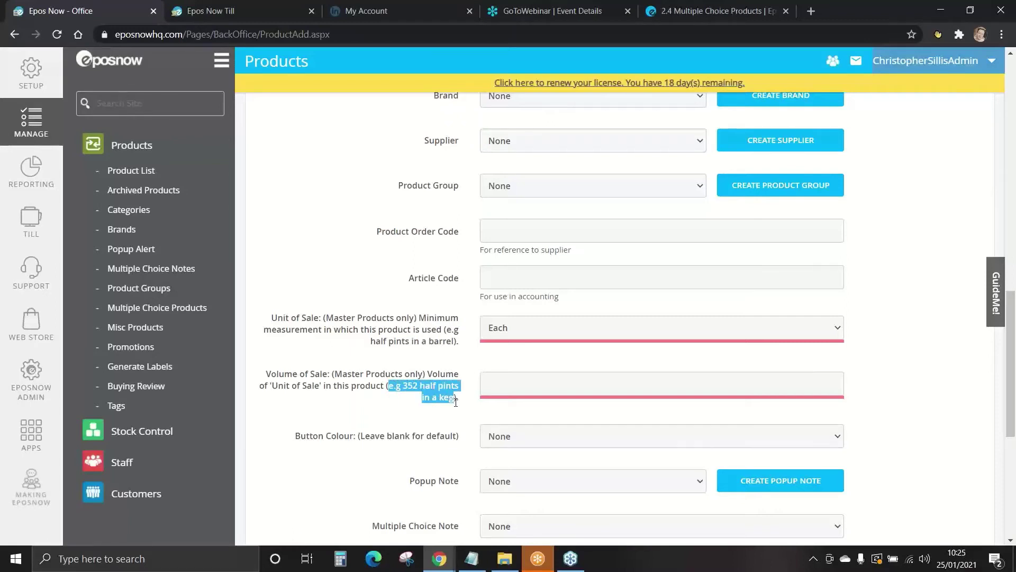
pyautogui.click(458, 400)
# Set the volume of sale to 12, matching the pack size in the name.
pyautogui.scroll(15, 462, 399)
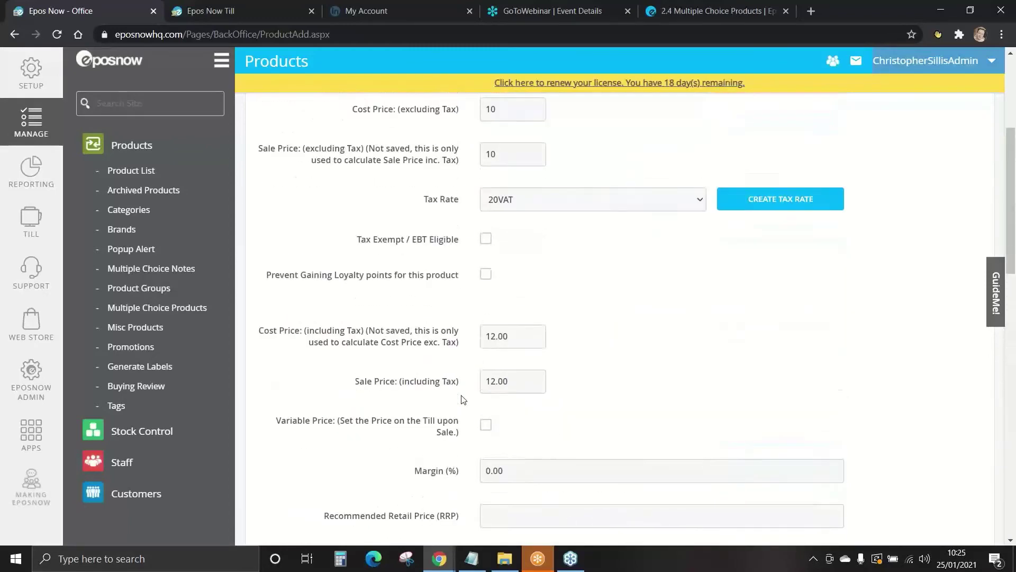
pyautogui.moveTo(564, 208); pyautogui.dragTo(553, 208)
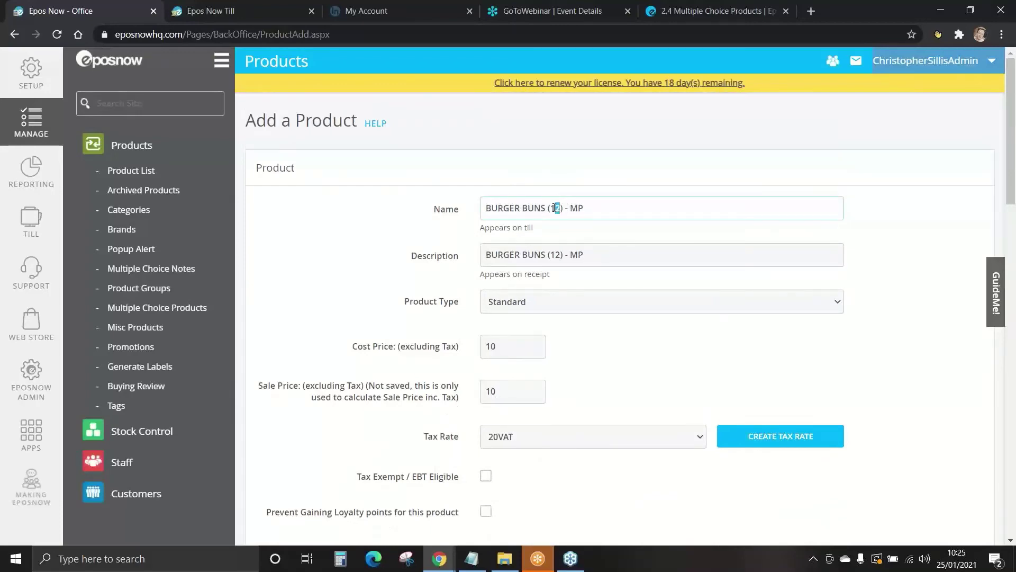
pyautogui.click(423, 228)
pyautogui.scroll(-12, 422, 228)
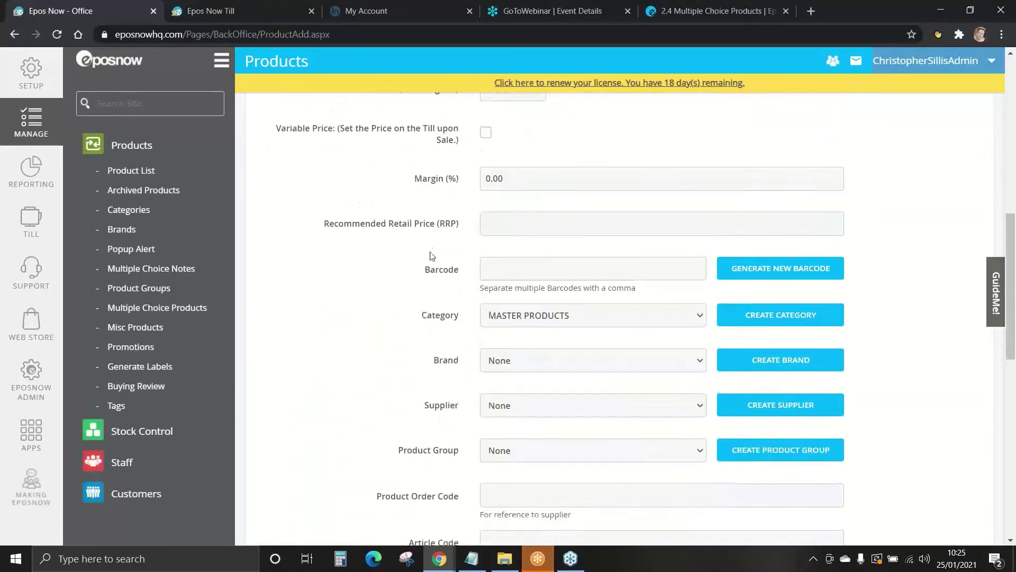
pyautogui.scroll(-4, 437, 263)
pyautogui.click(511, 318)
pyautogui.write('12')
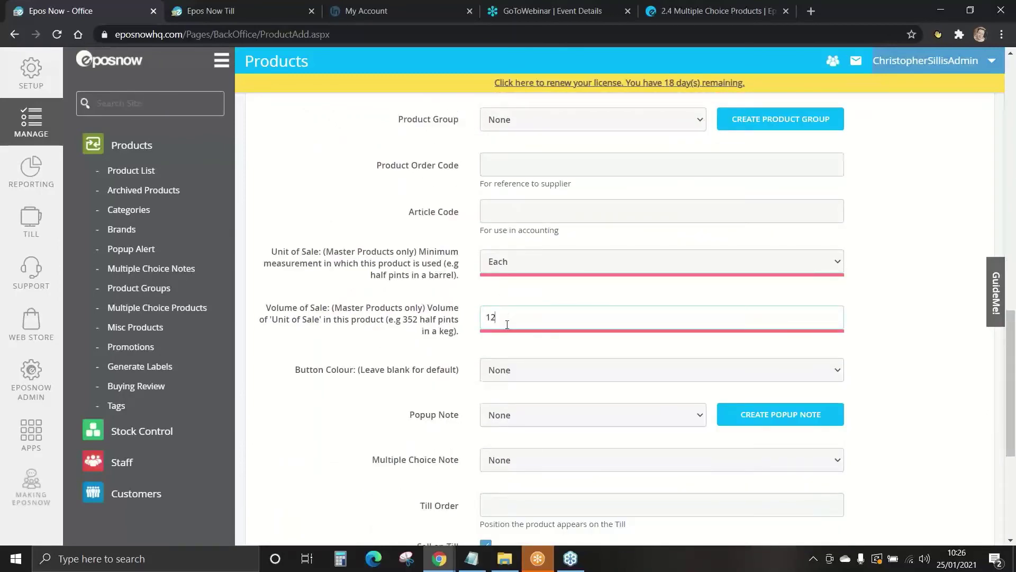
pyautogui.click(368, 394)
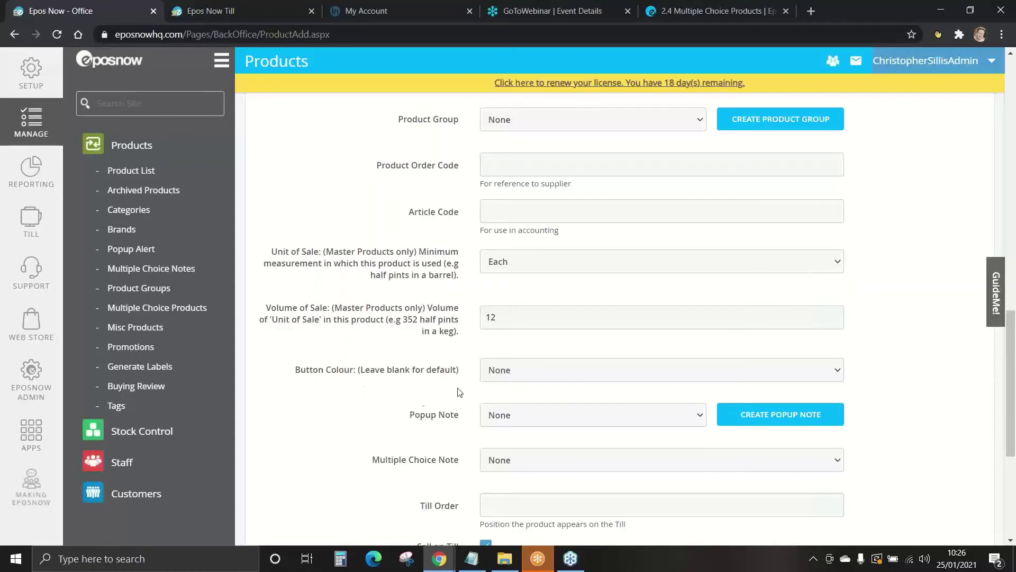
# Untick Sell on Till and save BURGER BUNS (12) - MP as a new product.
pyautogui.scroll(-1, 407, 416)
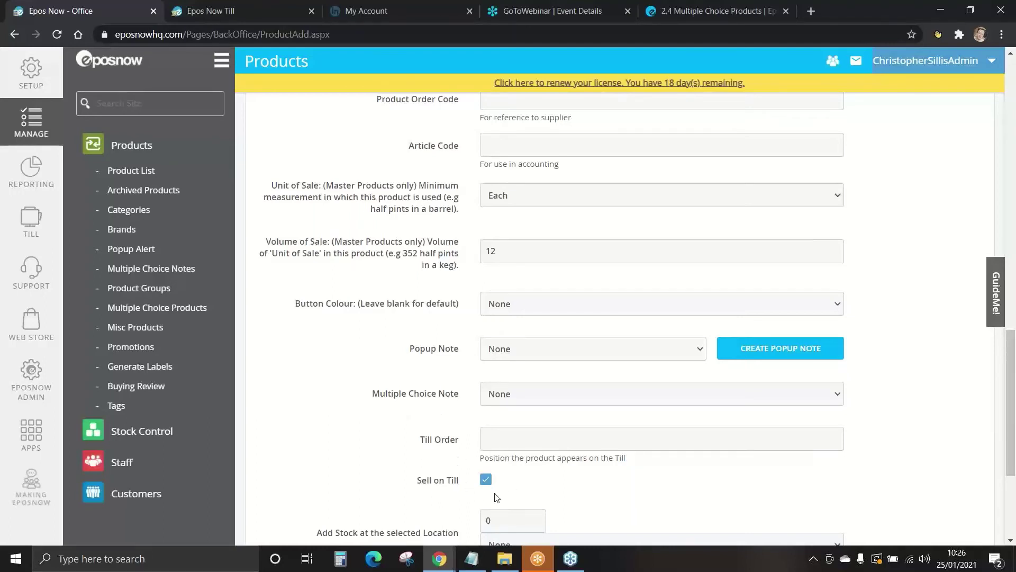
pyautogui.click(486, 480)
pyautogui.scroll(-4, 575, 481)
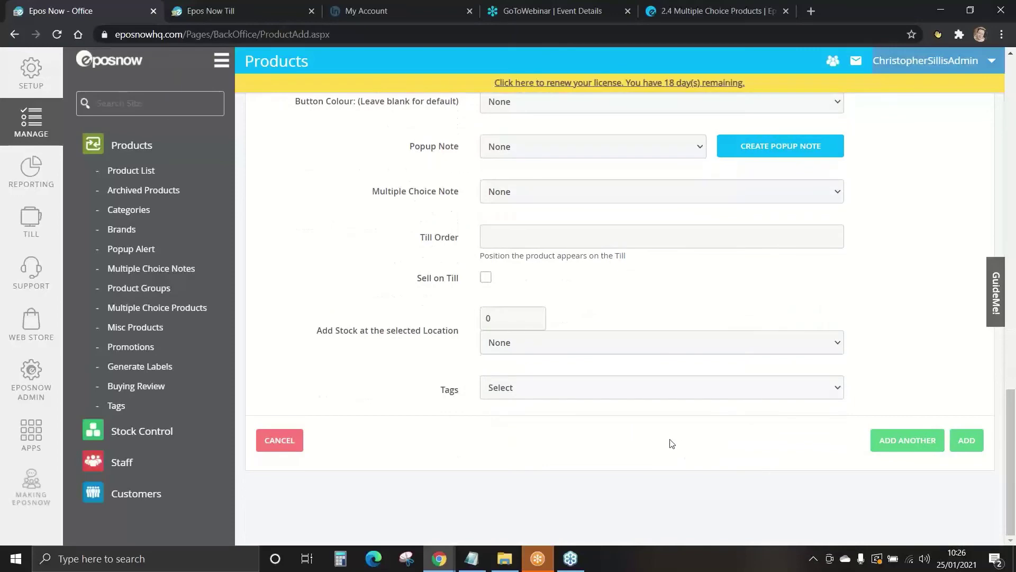
pyautogui.click(966, 441)
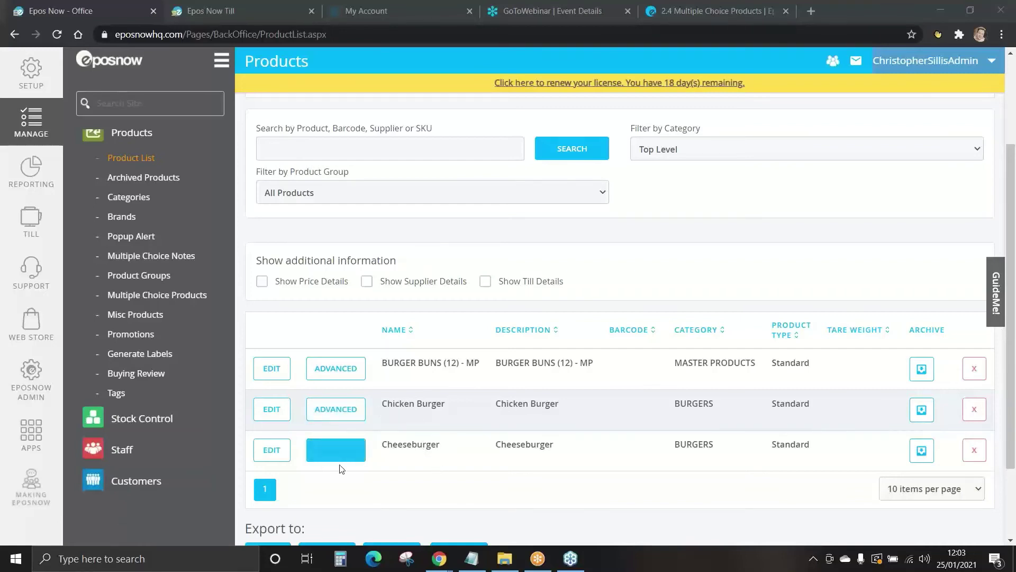
# In Cheeseburger's advanced options, select BURGER BUNS (12) - MP from MASTER PRODUCTS as master product.
pyautogui.click(341, 451)
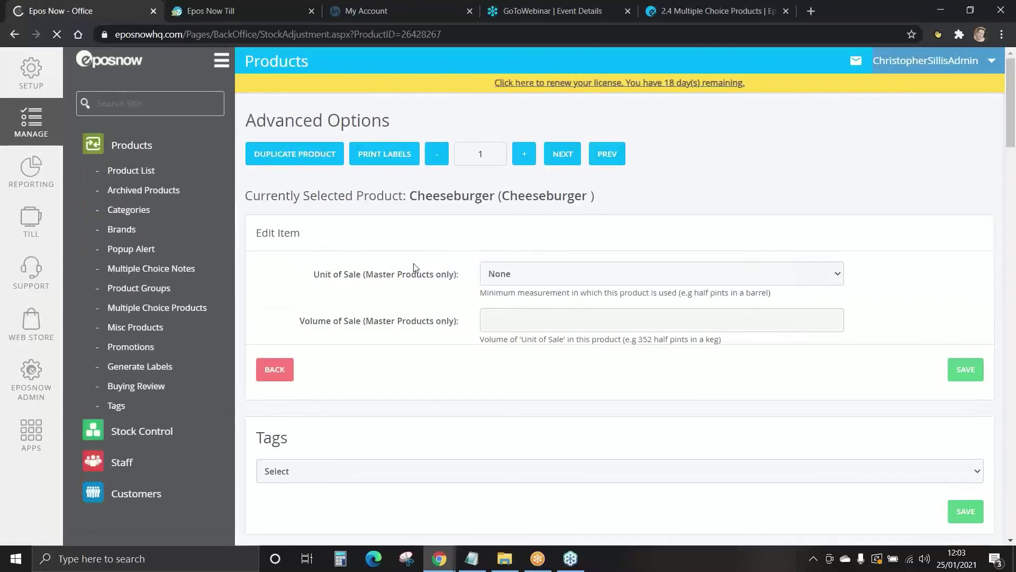
pyautogui.scroll(-4, 416, 267)
pyautogui.scroll(-8, 415, 268)
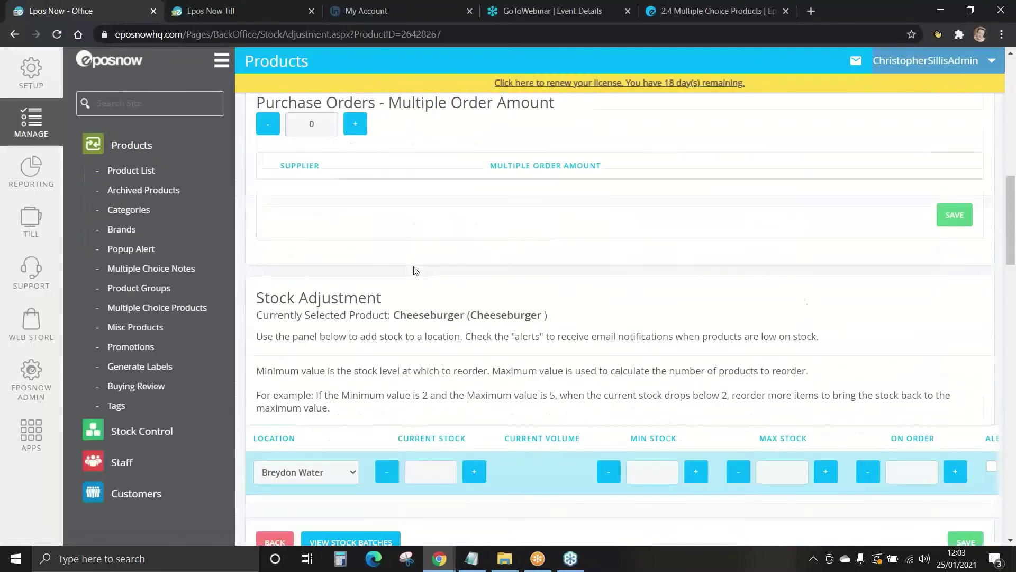
pyautogui.scroll(-13, 415, 271)
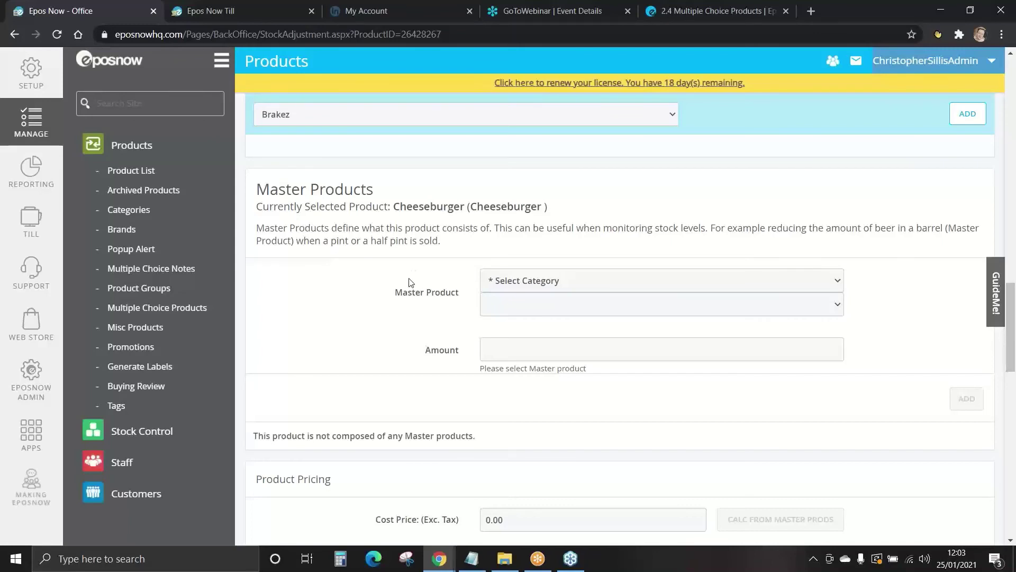
pyautogui.click(533, 287)
pyautogui.click(520, 359)
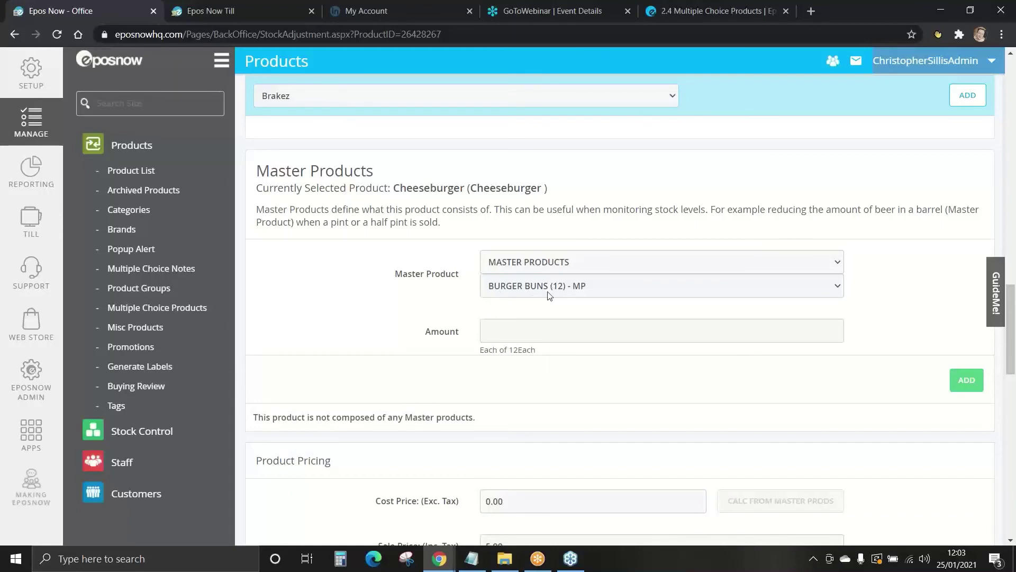
# Add BURGER BUNS (12) - MP to the Cheeseburger with an amount of 1 (1 Each of 12 Each, 8.33%).
pyautogui.click(532, 332)
pyautogui.write('1')
pyautogui.click(967, 380)
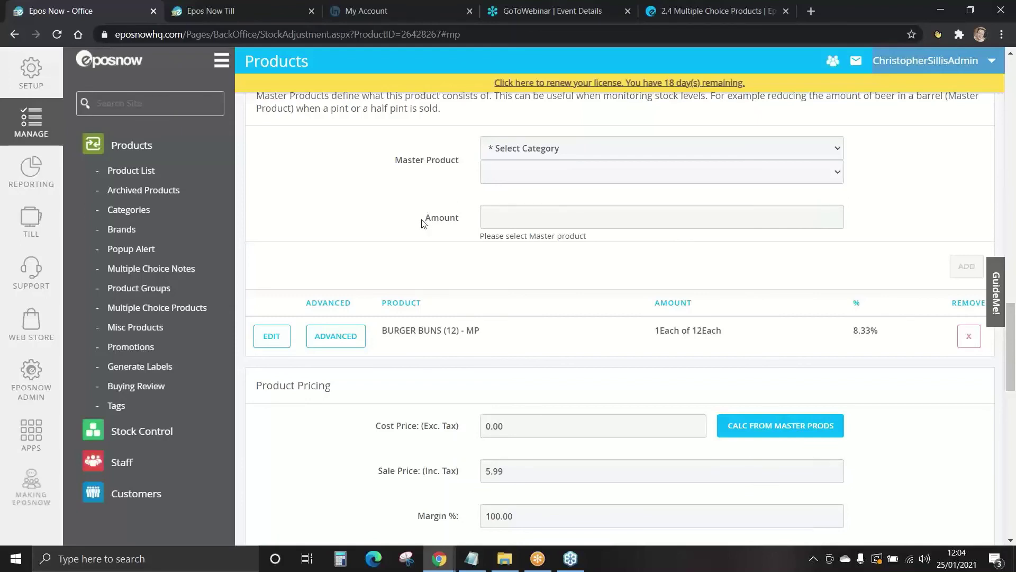
# Calculate Cheeseburger's cost price from the master product as 0.83333, giving 83.31% margin, and save the pricing.
pyautogui.scroll(-1, 425, 223)
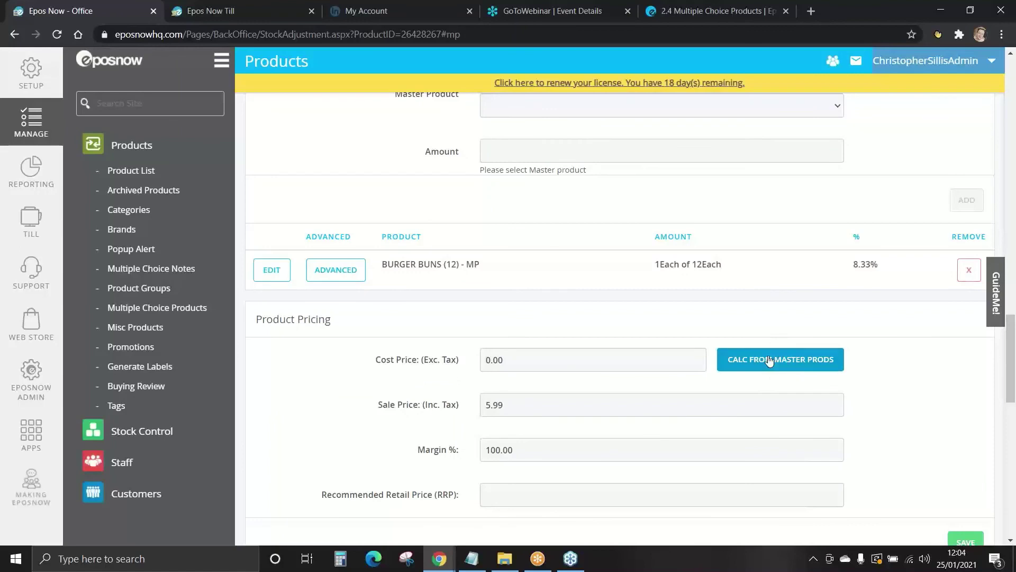
pyautogui.click(775, 365)
pyautogui.moveTo(519, 359); pyautogui.dragTo(474, 363)
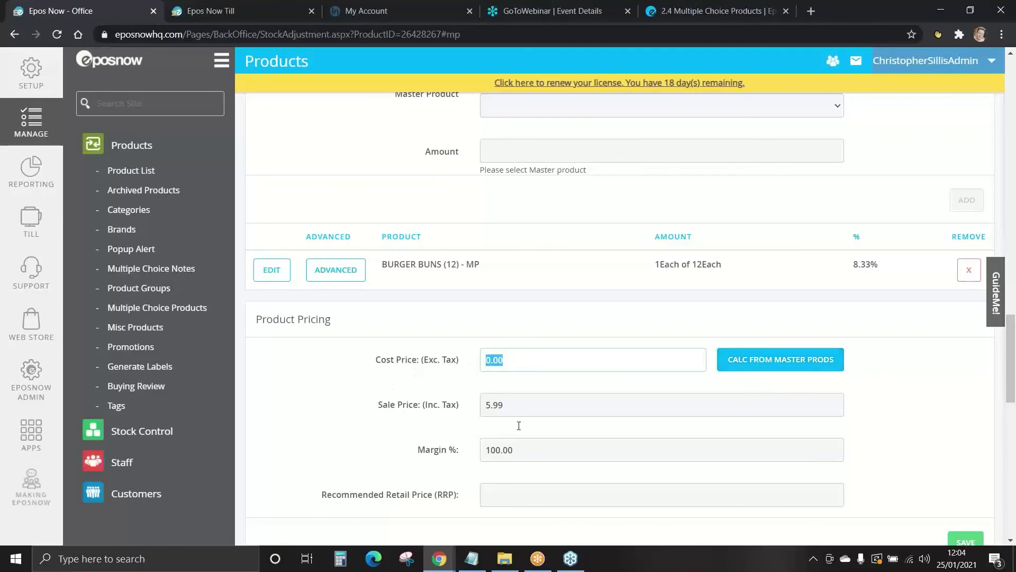
pyautogui.click(515, 451)
pyautogui.moveTo(515, 451); pyautogui.dragTo(482, 450)
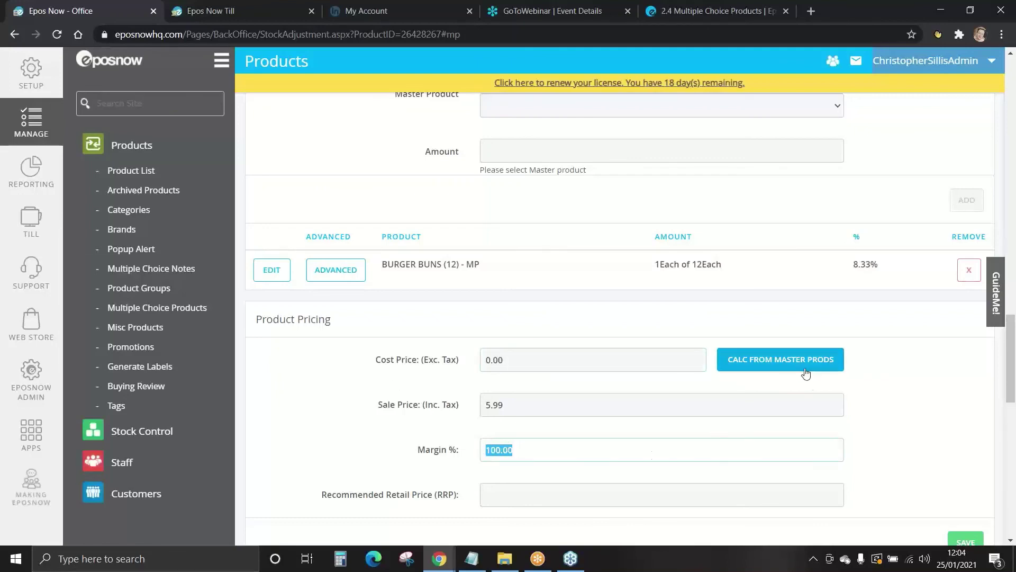
pyautogui.click(780, 388)
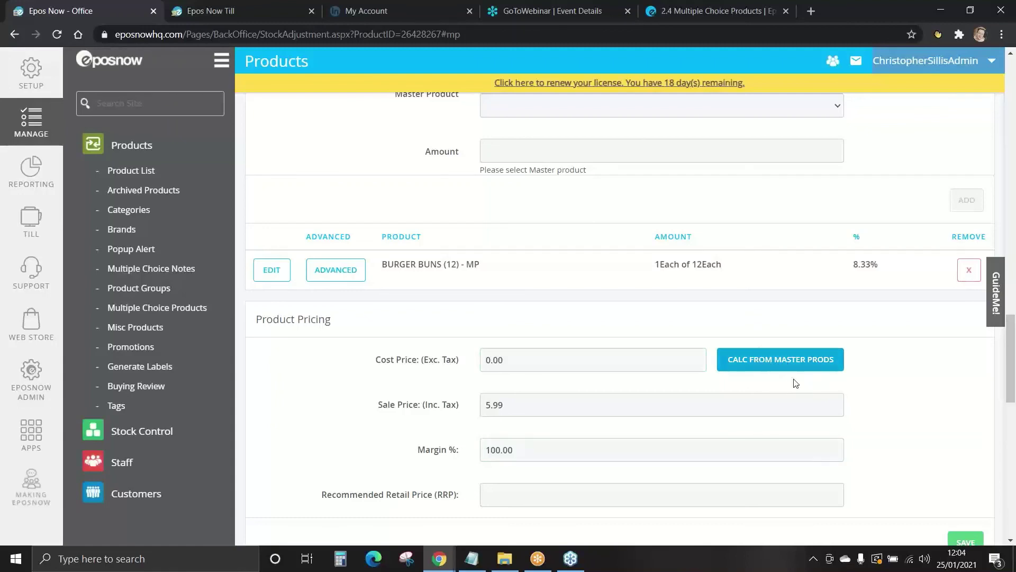
pyautogui.click(777, 361)
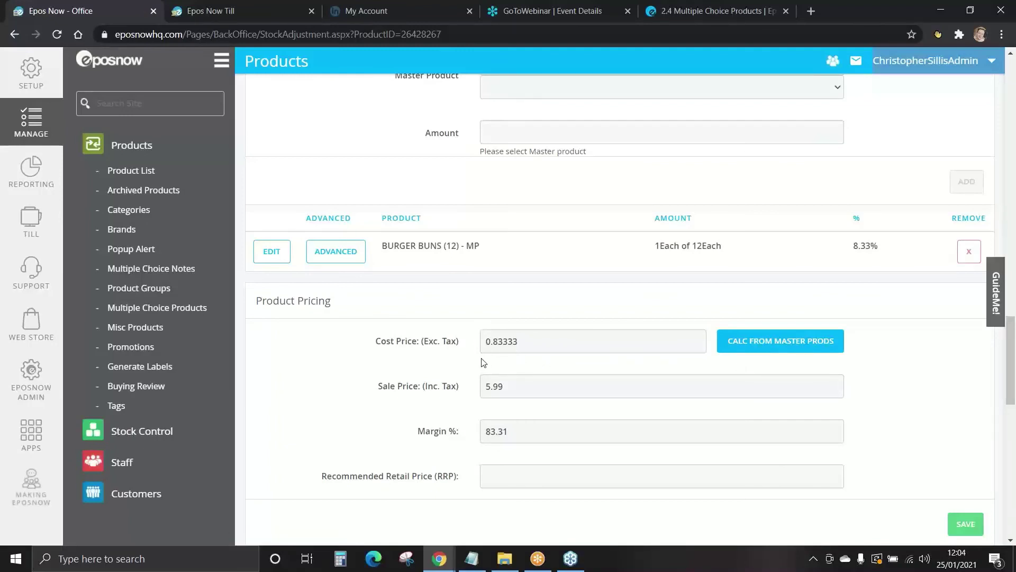
pyautogui.scroll(-1, 483, 364)
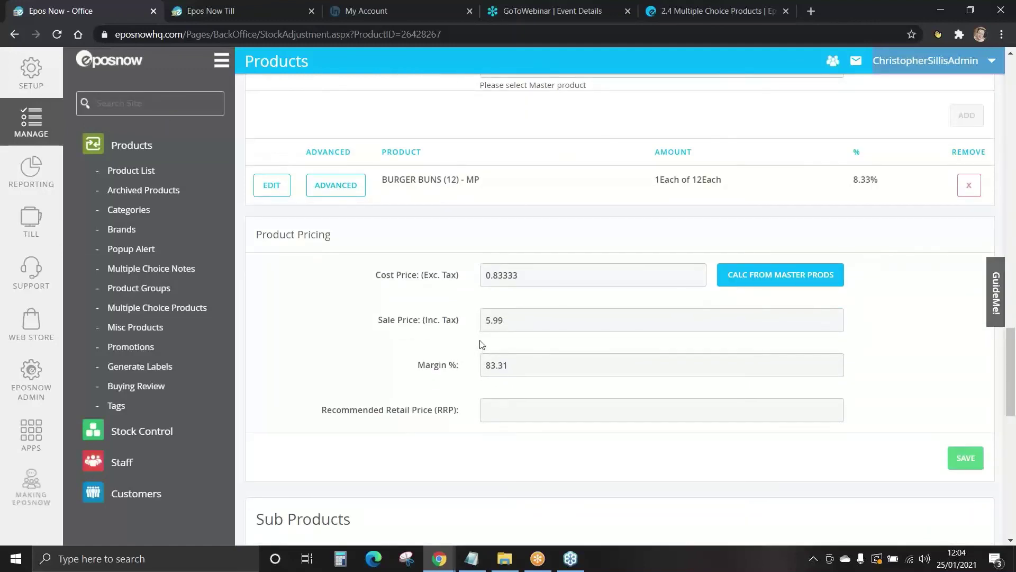
pyautogui.click(965, 461)
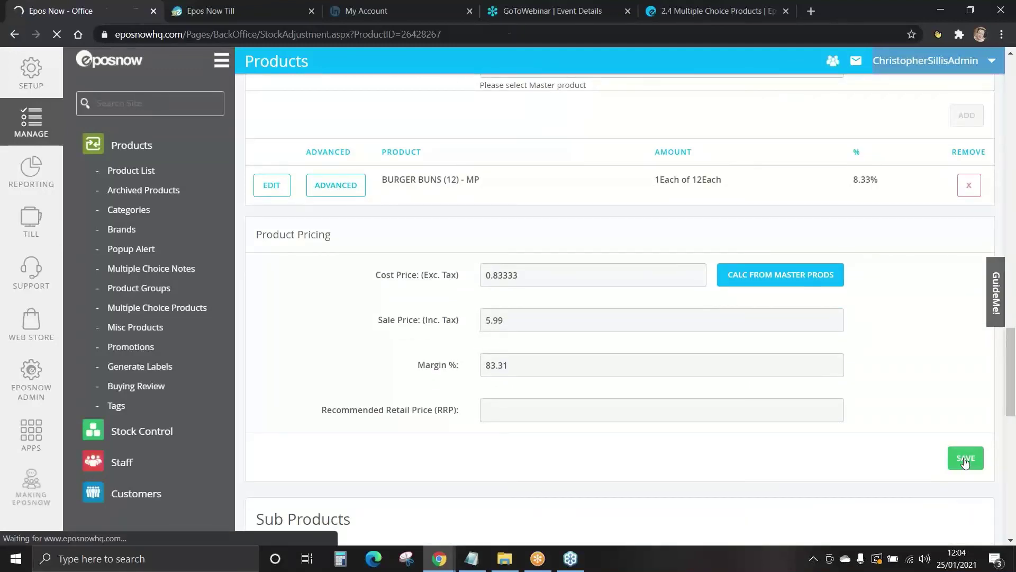